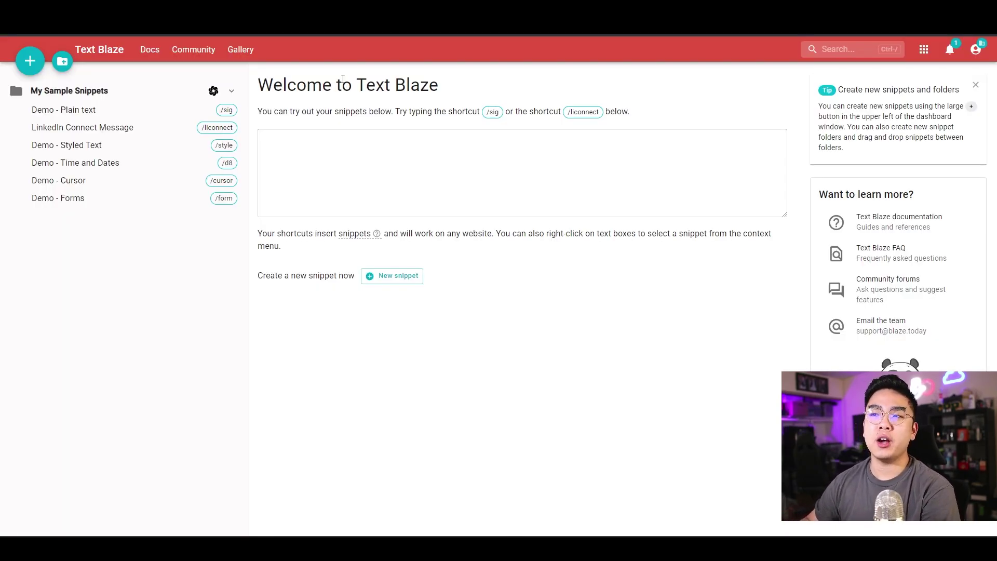
Step: Inspect the Demo - Plain text signature lines and test the /sig shortcut in the try-it box
left_click(349, 166)
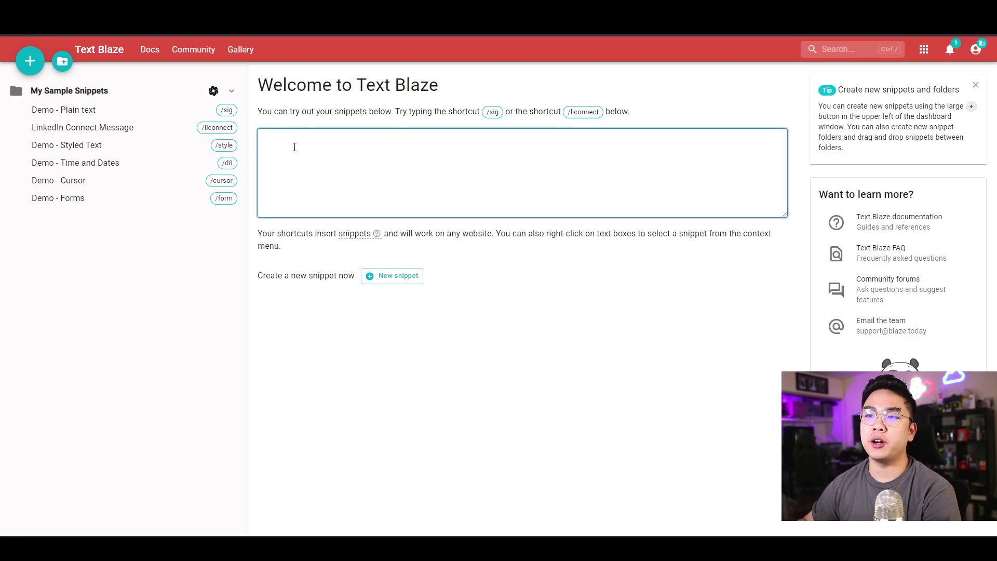
left_click(137, 113)
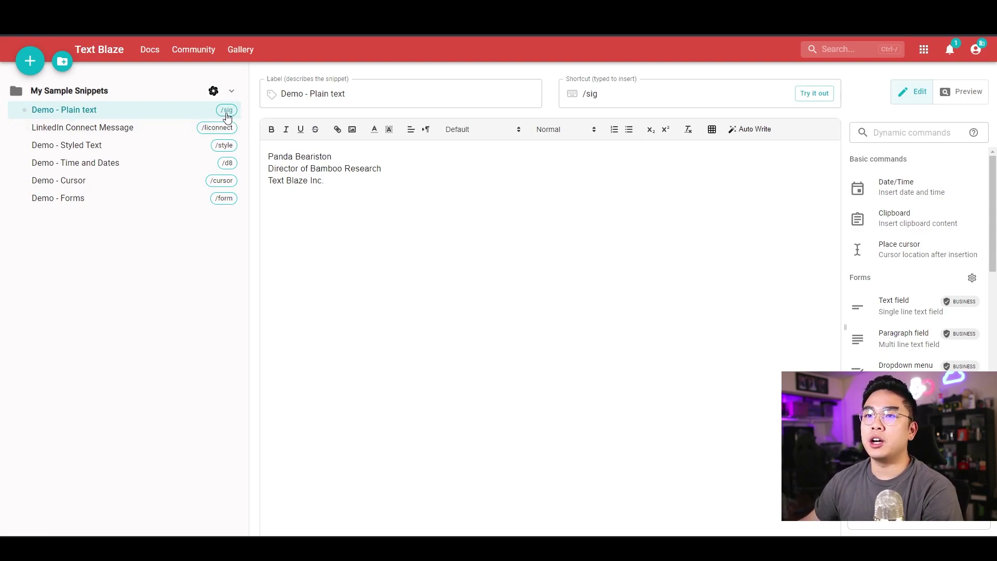
double_click(323, 156)
left_click_drag(343, 183, 243, 152)
left_click(345, 194)
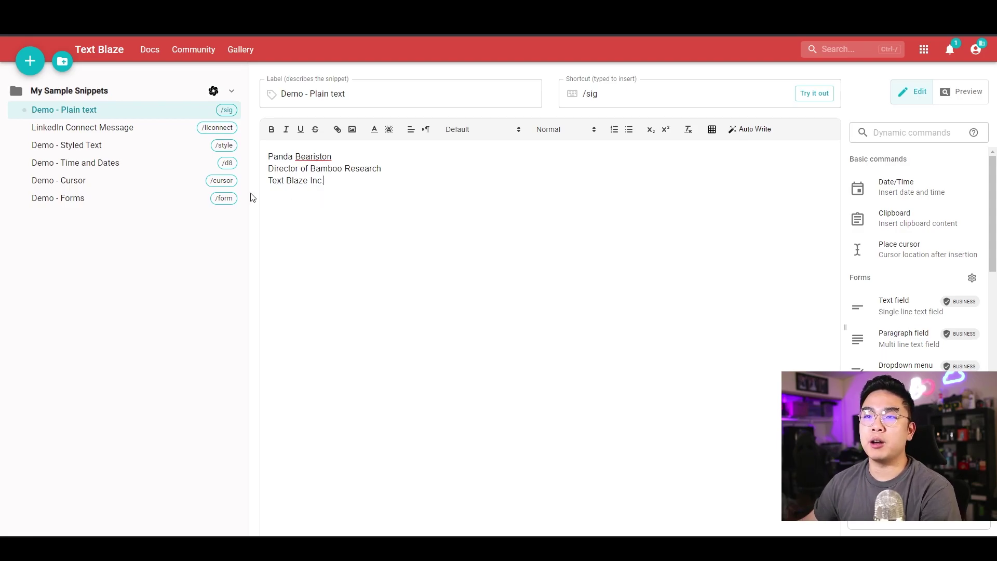
left_click(141, 95)
type("/sig")
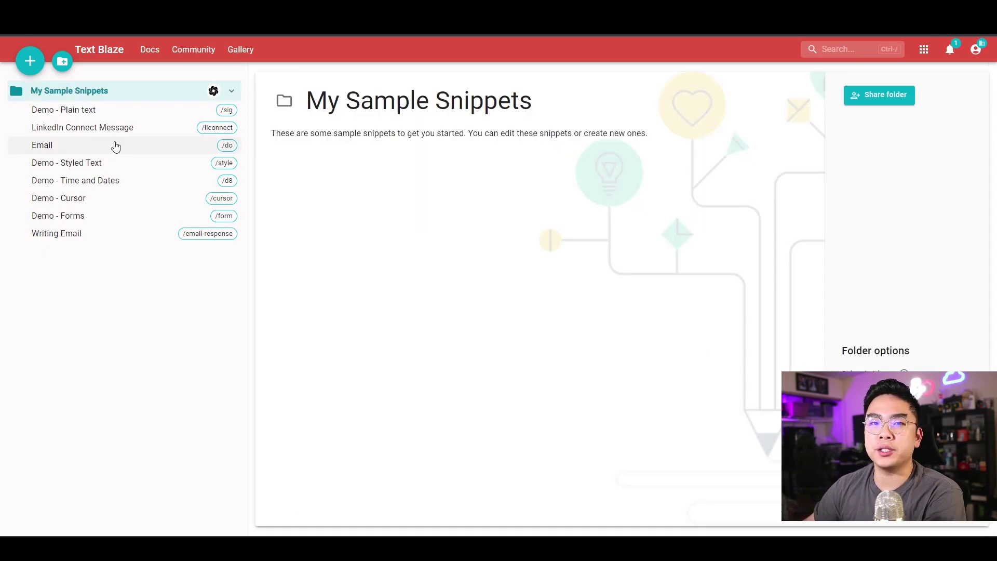
Step: Open the OpenAI card from the Command packs list and bring up its settings
left_click(114, 111)
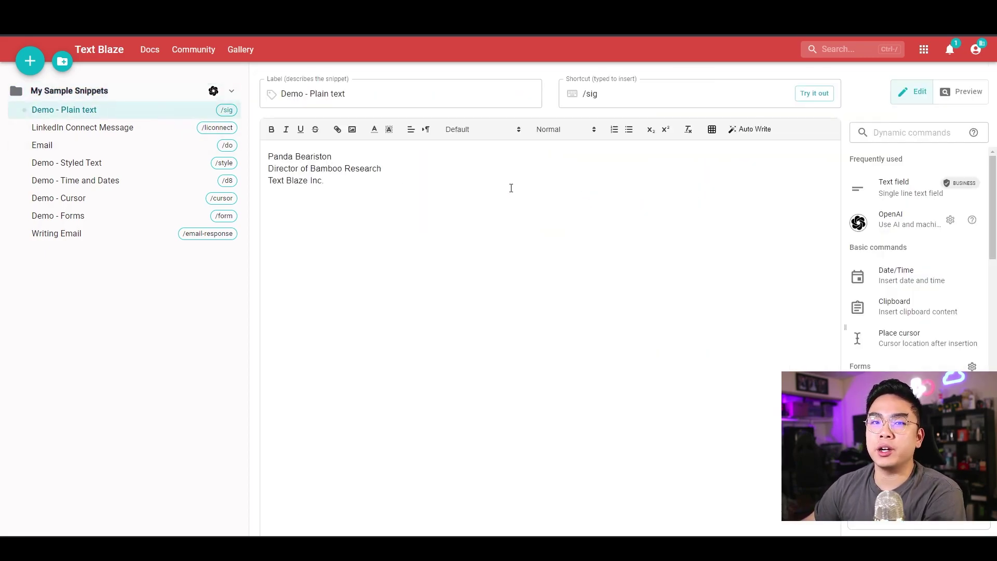
scroll(897, 314, "down", 10)
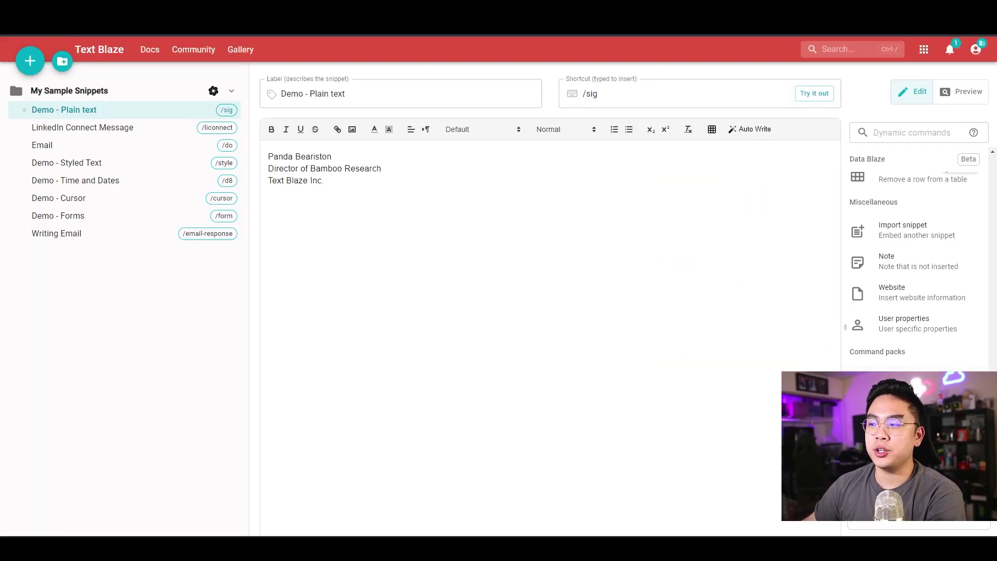
left_click(773, 364)
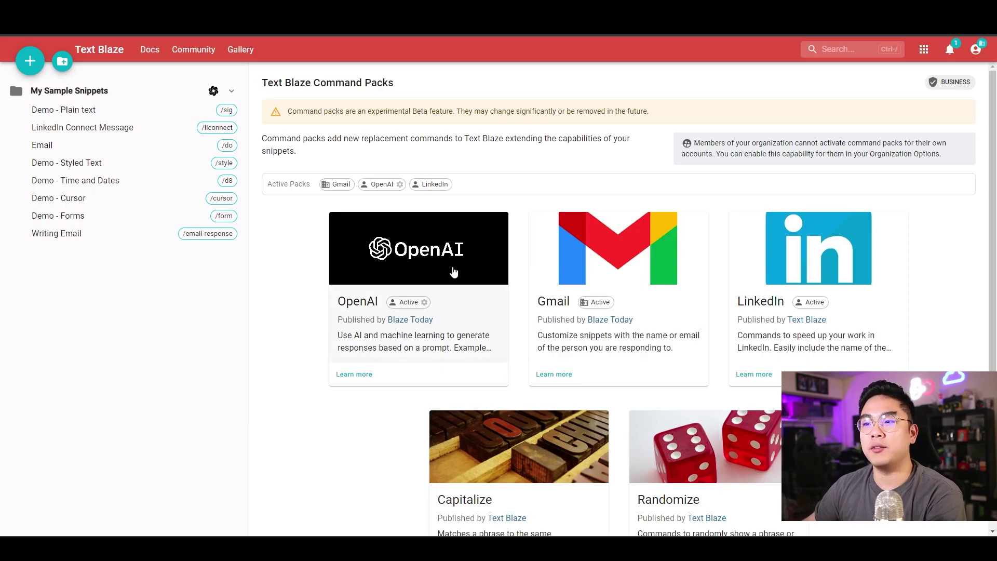
left_click(420, 274)
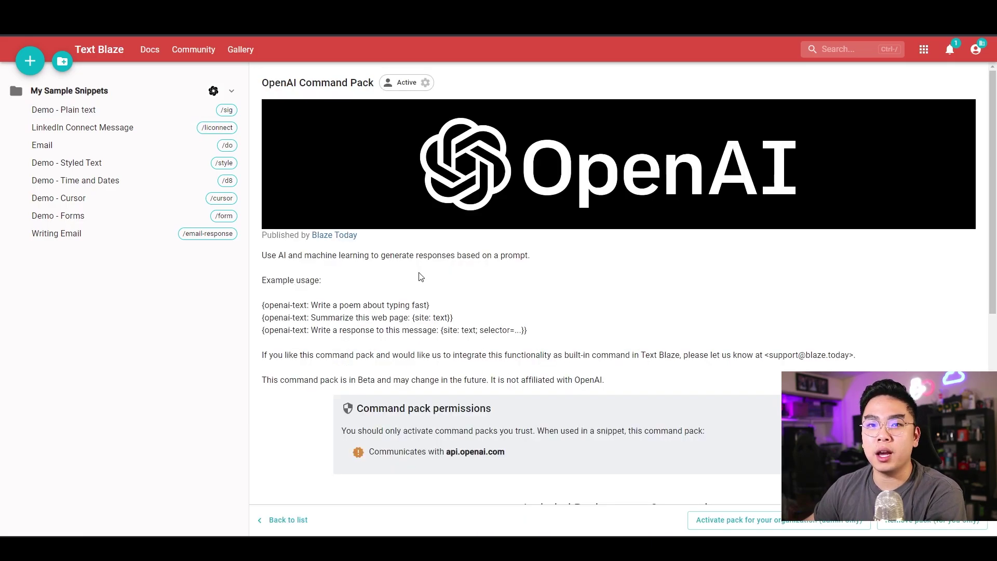
left_click(425, 83)
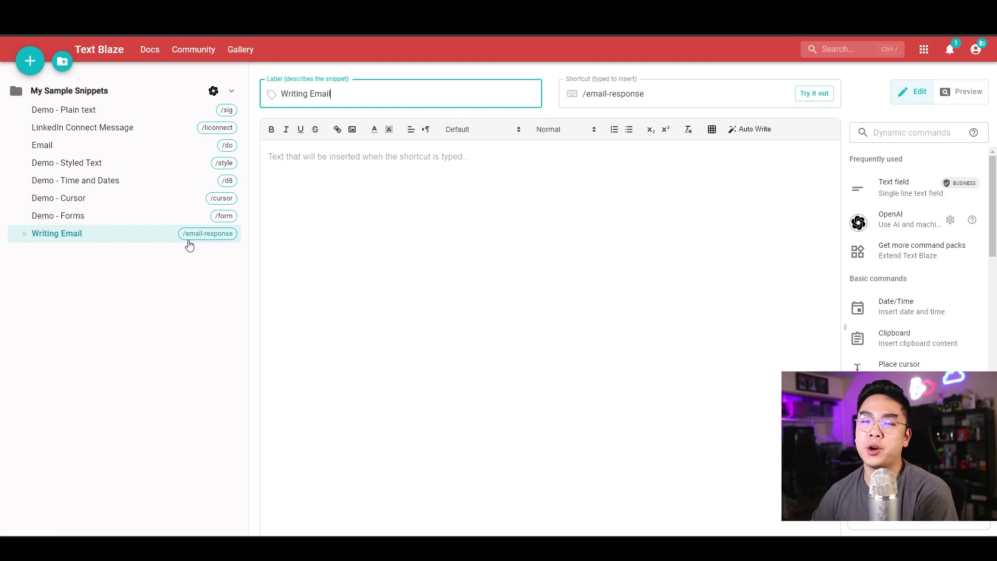
Step: Begin the Writing Email body with 'Hey', a single Gmail Recipient First Name command, a comma, and a new line
left_click(630, 309)
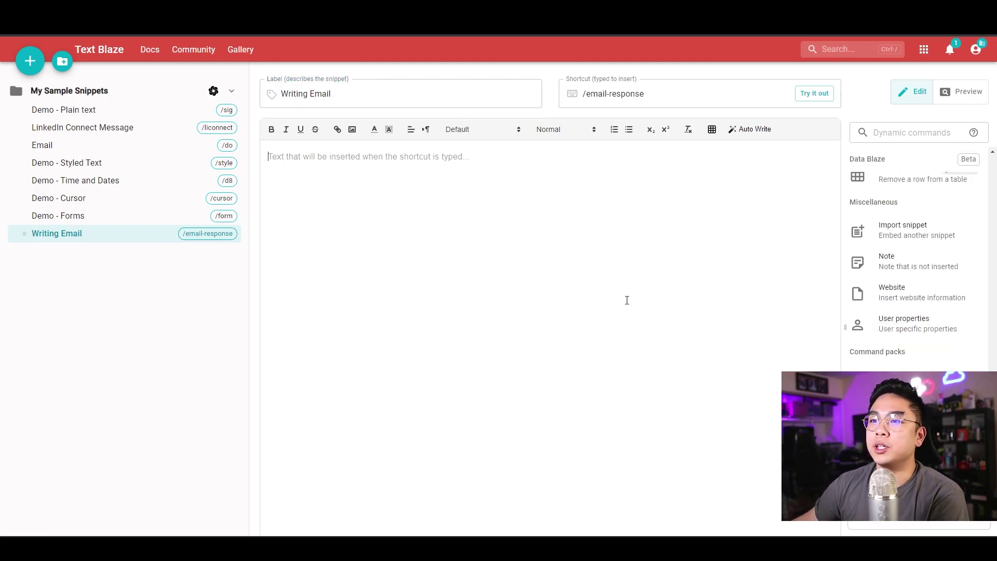
type("Hey")
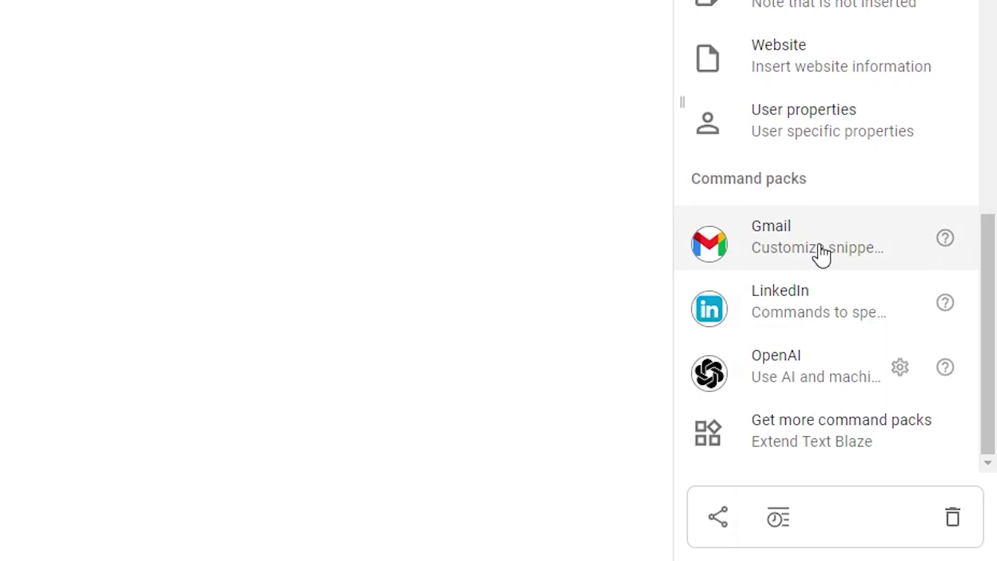
left_click(913, 392)
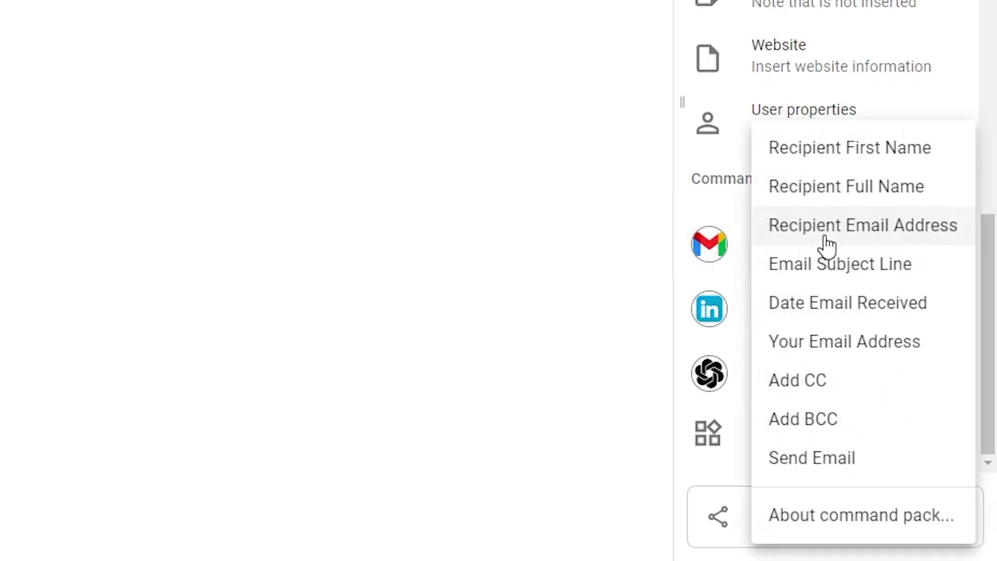
left_click(886, 151)
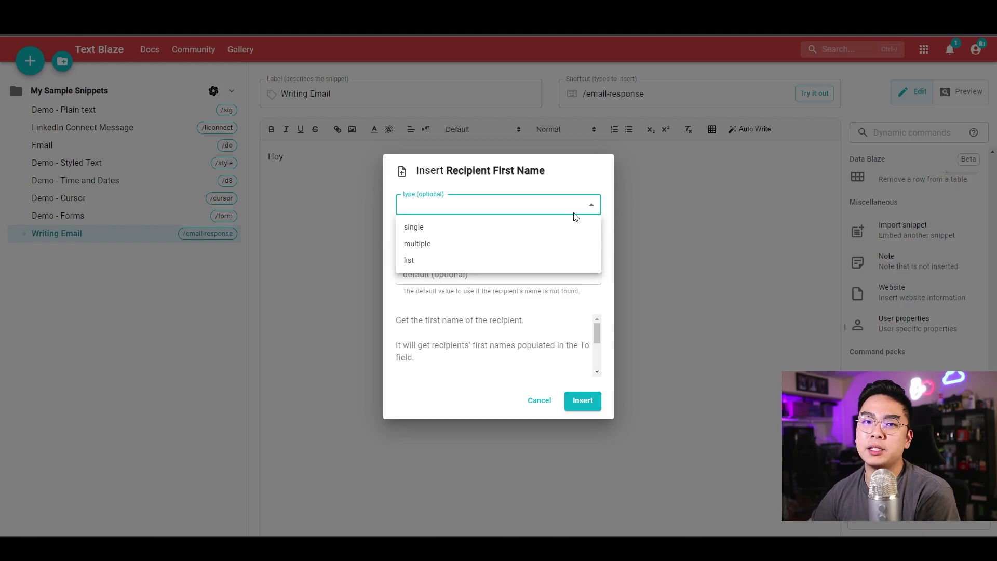
left_click(506, 229)
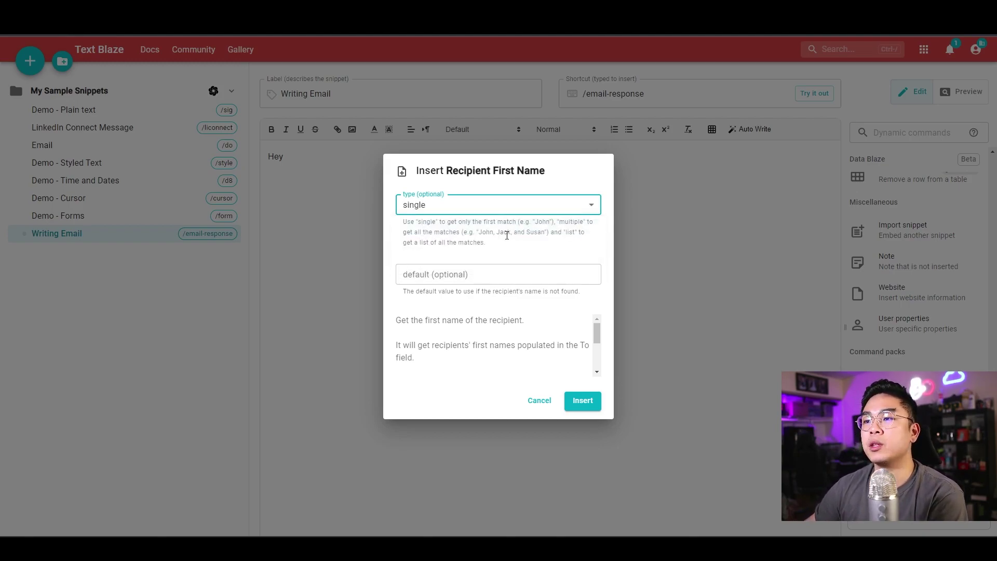
scroll(556, 368, "down", 2)
left_click(583, 401)
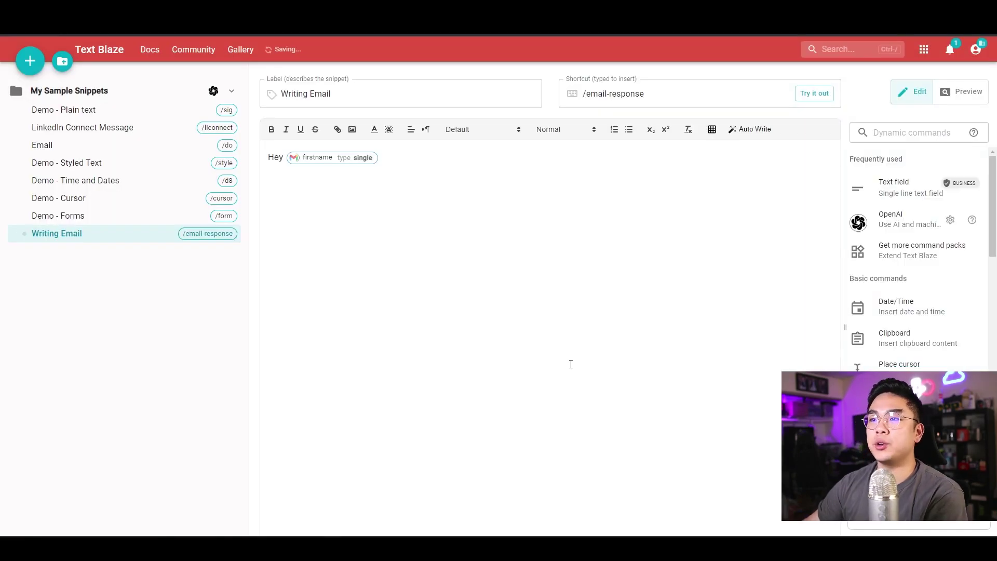
type(",")
key("Return")
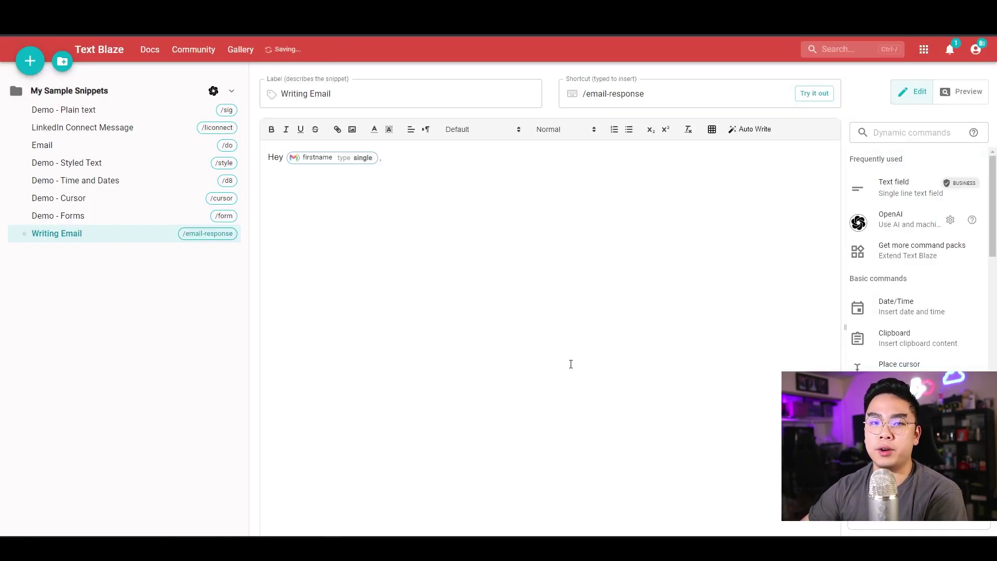
left_click(906, 226)
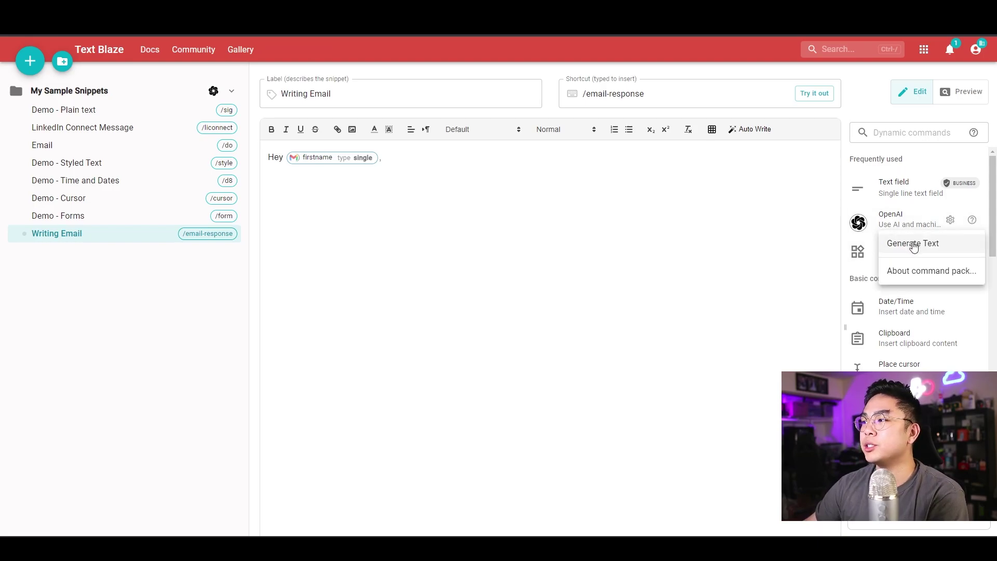
Step: Insert an OpenAI Generate Text command for a software engineer email body, formatted as formparagraph
left_click(913, 244)
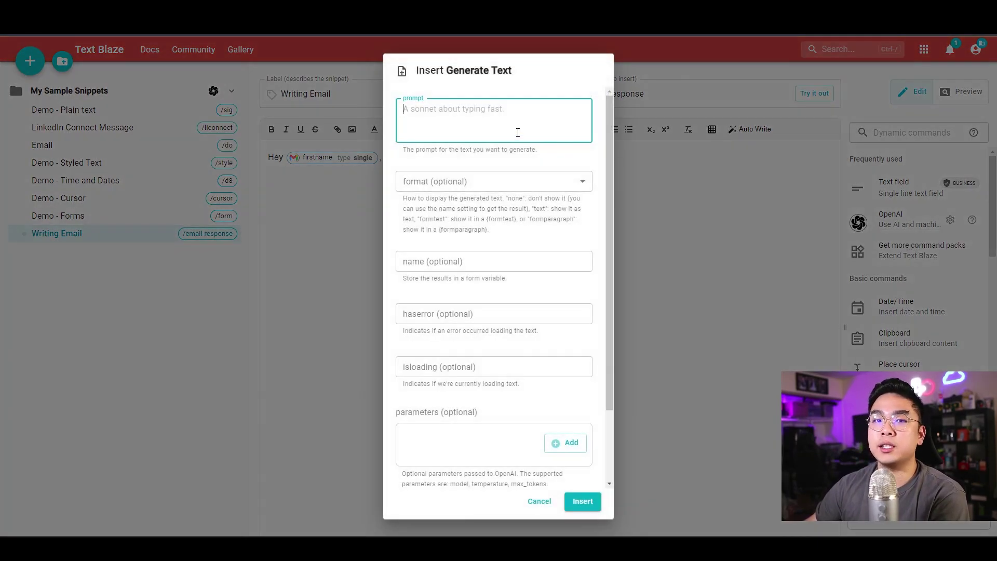
type("Write me a body of email")
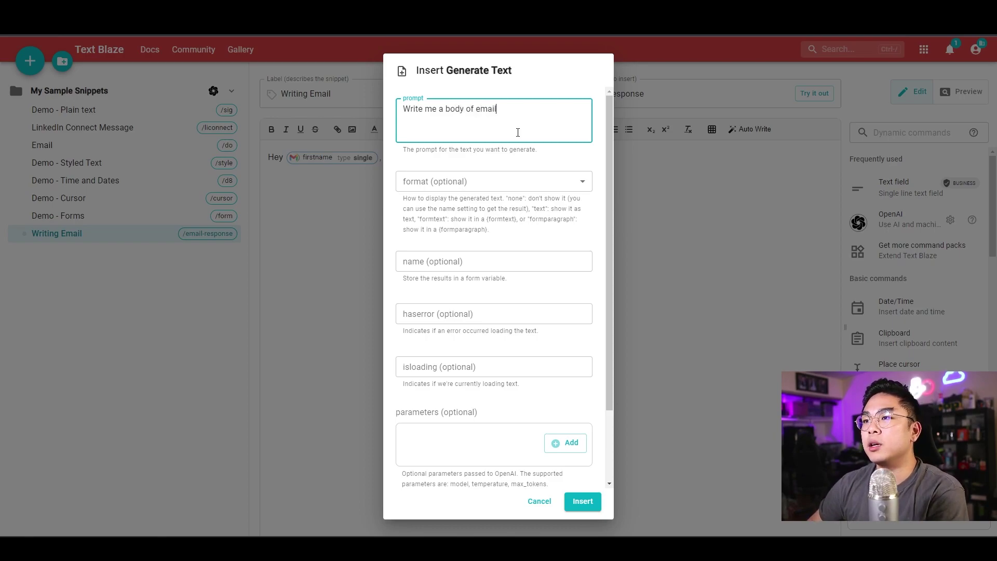
type(", without the de")
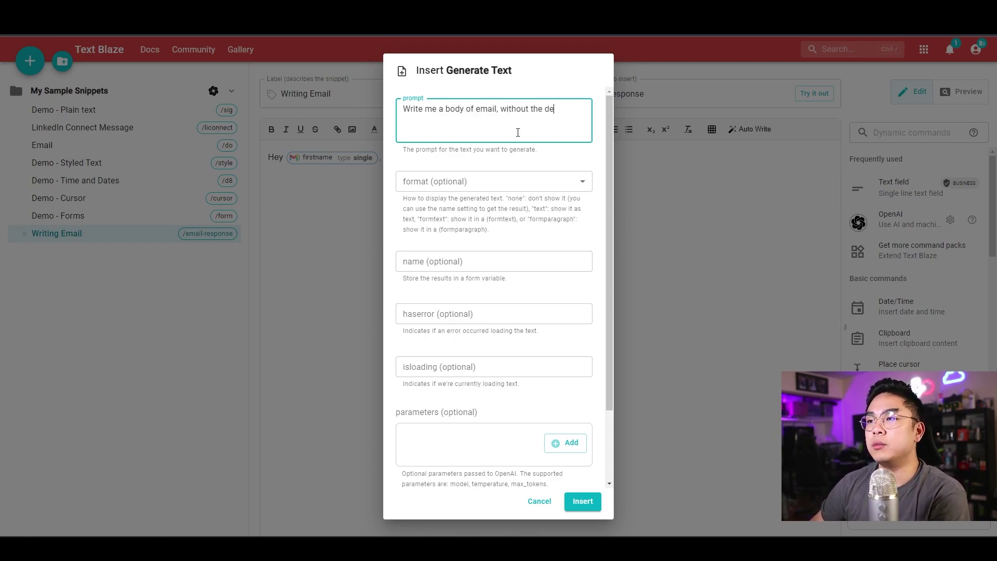
type("ar or sincerely, ")
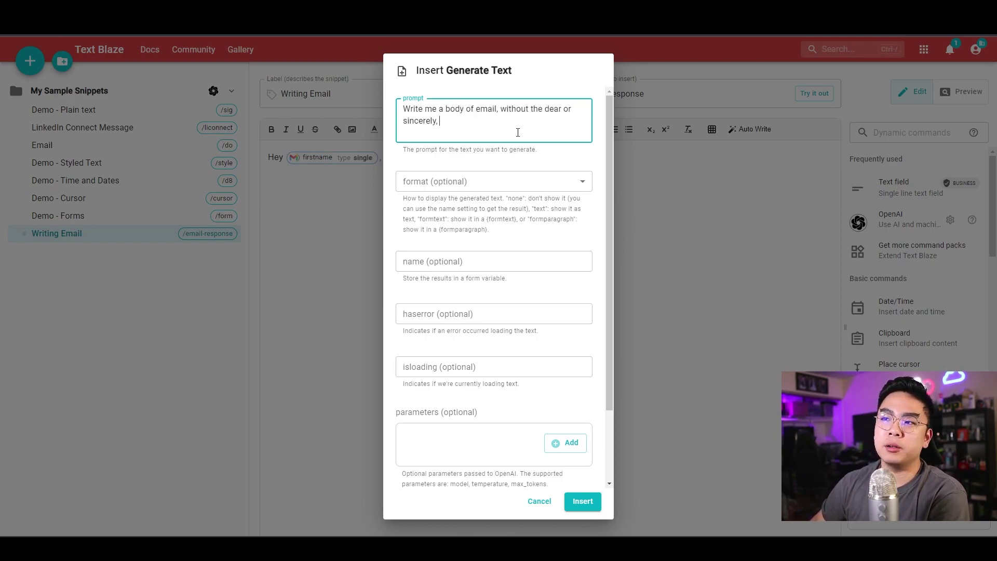
type("of how I should be a ")
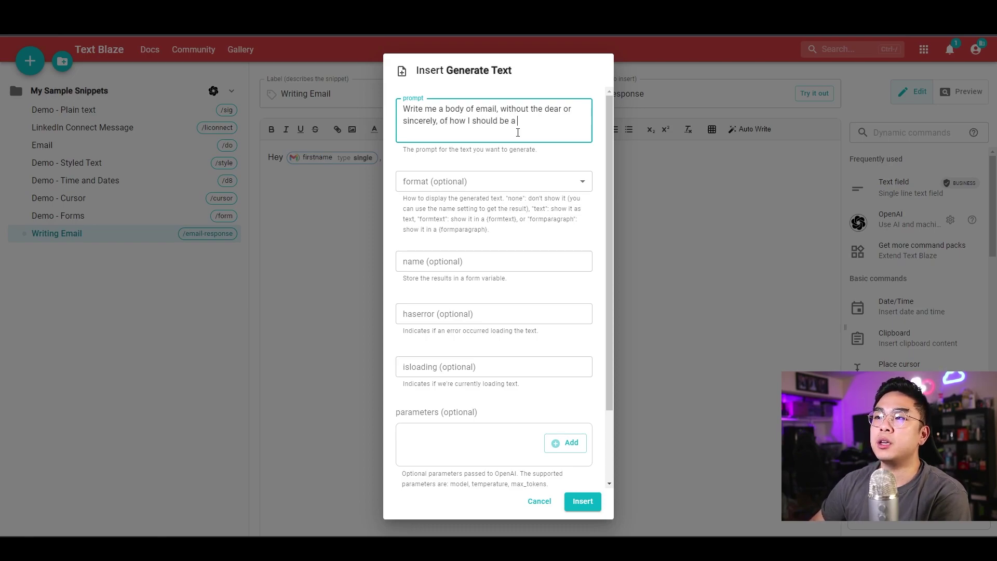
type("software engineer working for this comp")
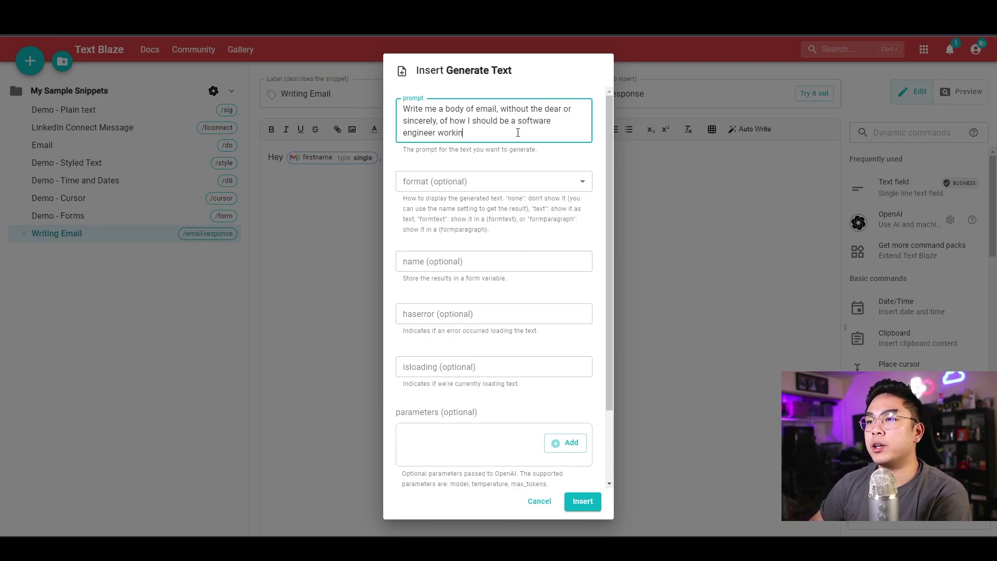
left_click(526, 188)
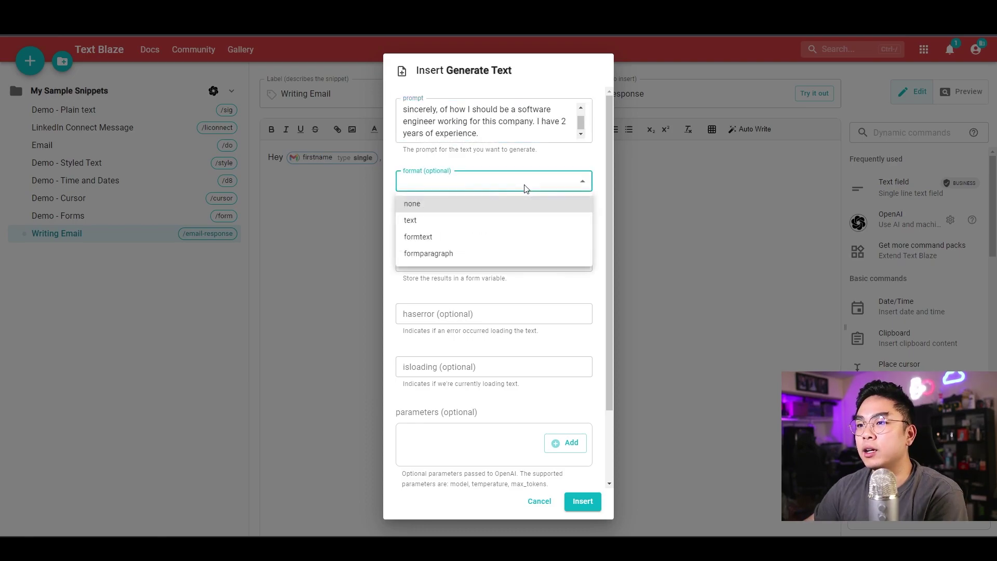
left_click(527, 221)
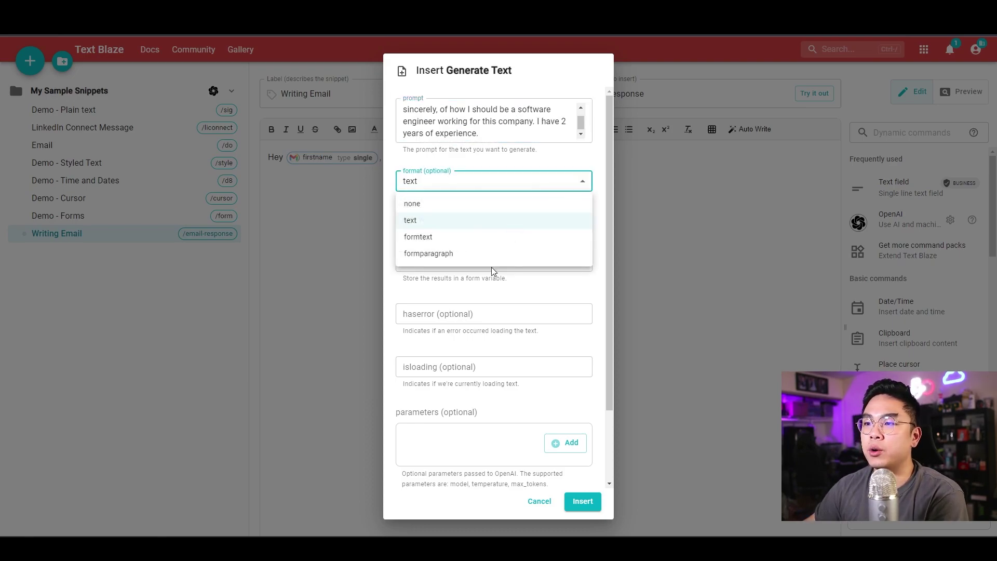
left_click(493, 255)
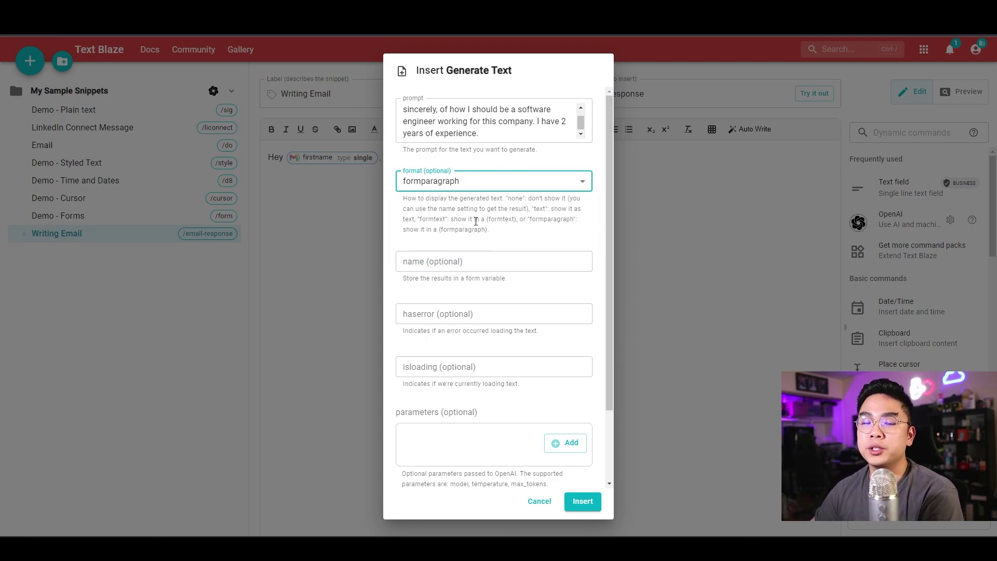
left_click(525, 189)
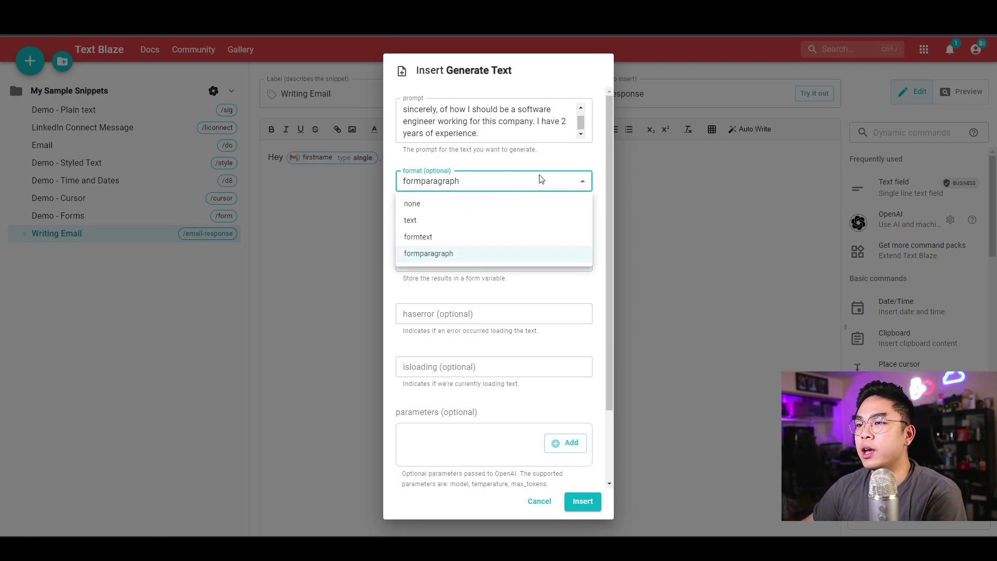
left_click(540, 179)
left_click(582, 501)
Step: Add a 'Sincerely,' sign-off with the sender's name on the next line
type("Sincerely,")
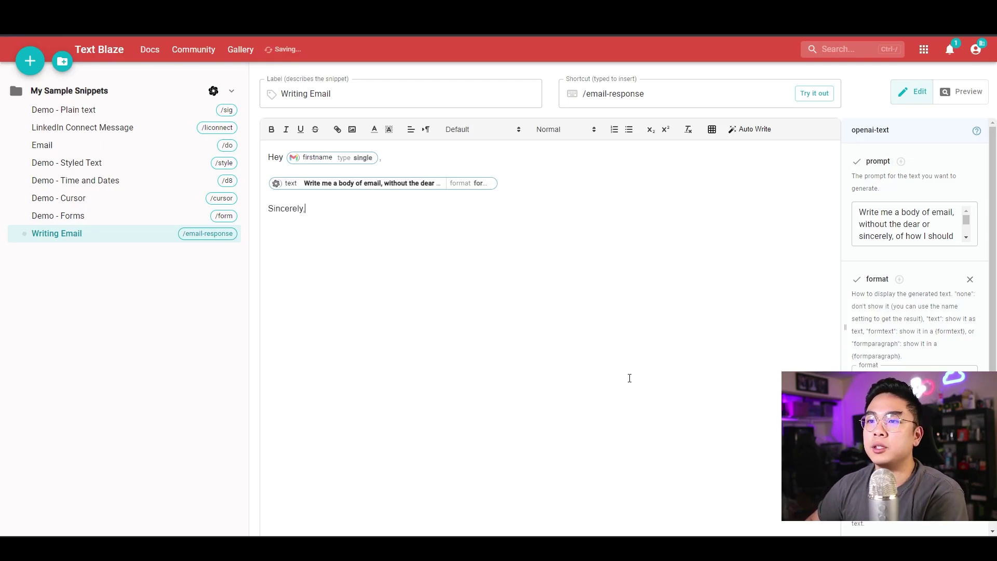
key("Return")
type("Jerem")
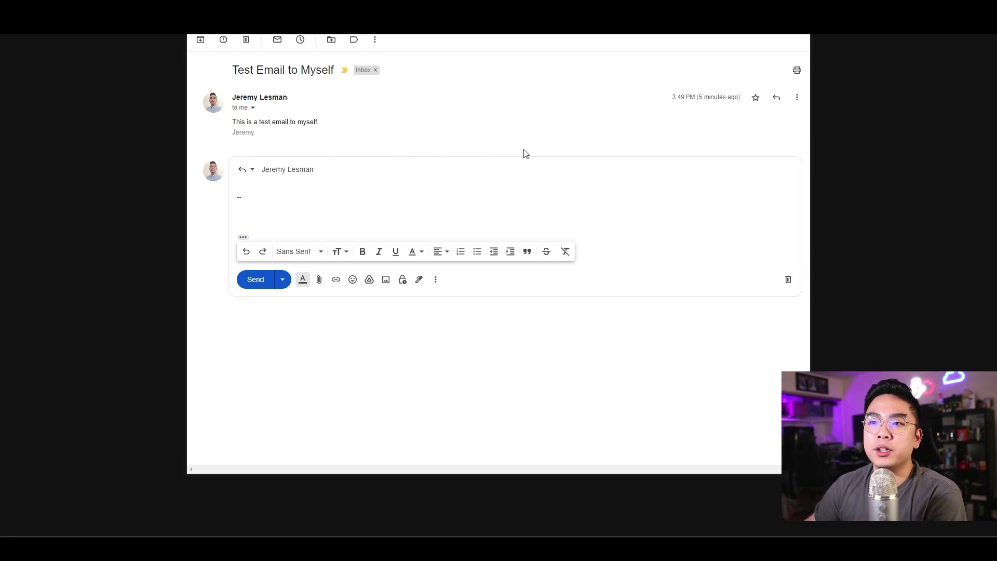
Step: Expand /email-response in the Gmail reply and review the AI-generated letter preview
left_click(247, 185)
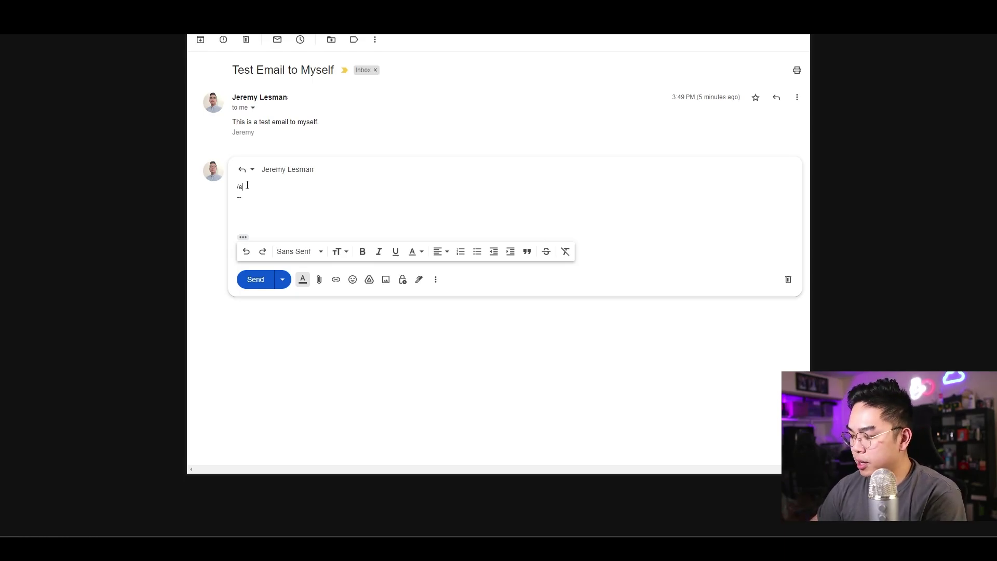
type("/email-response")
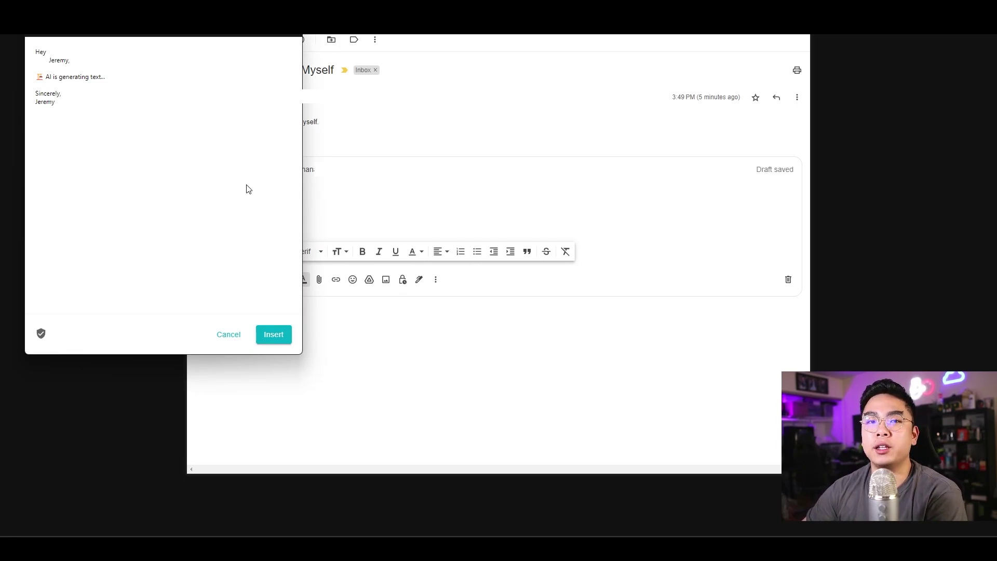
left_click_drag(50, 61, 68, 60)
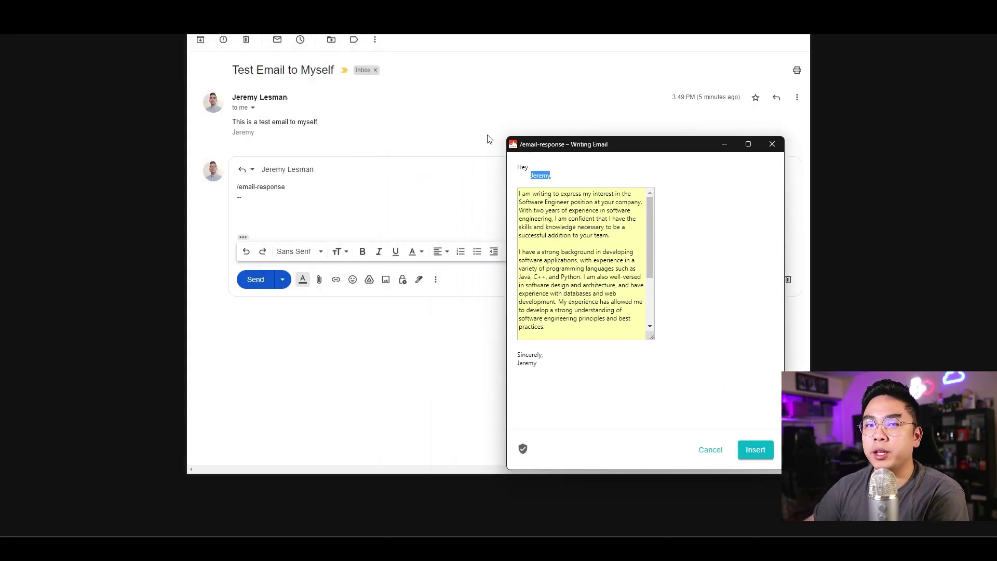
scroll(636, 204, "down", 2)
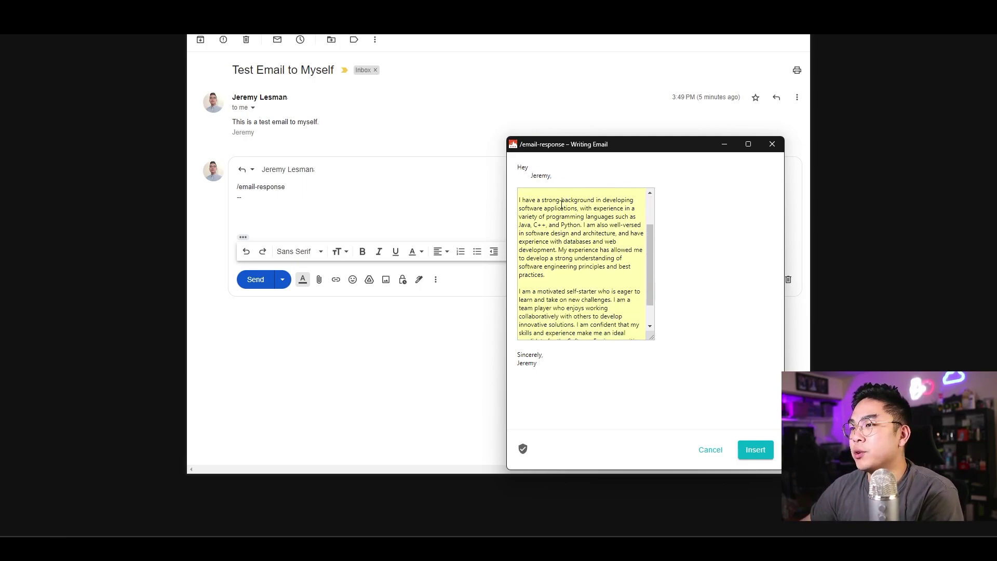
left_click_drag(520, 200, 603, 208)
left_click(604, 206)
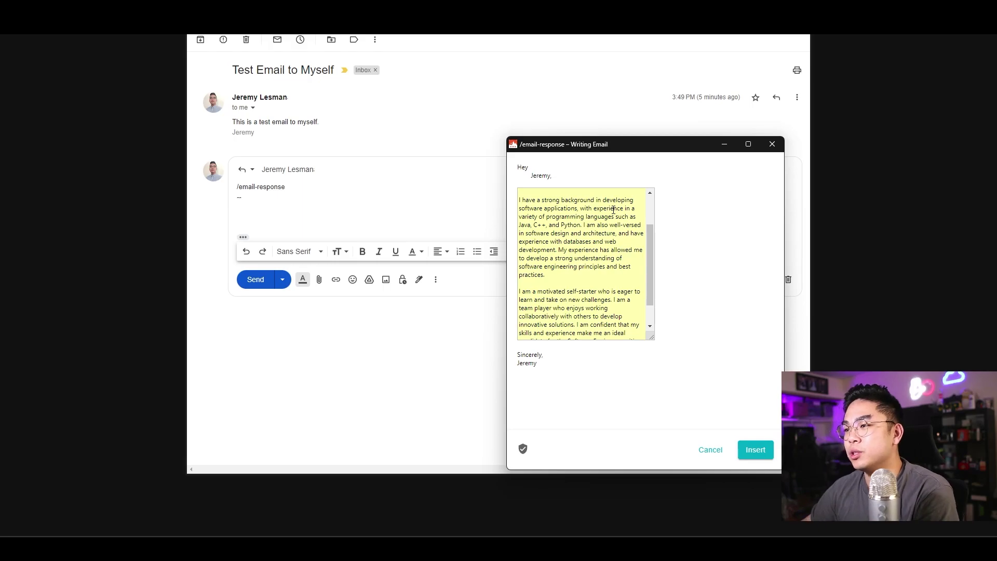
scroll(614, 209, "down", 1)
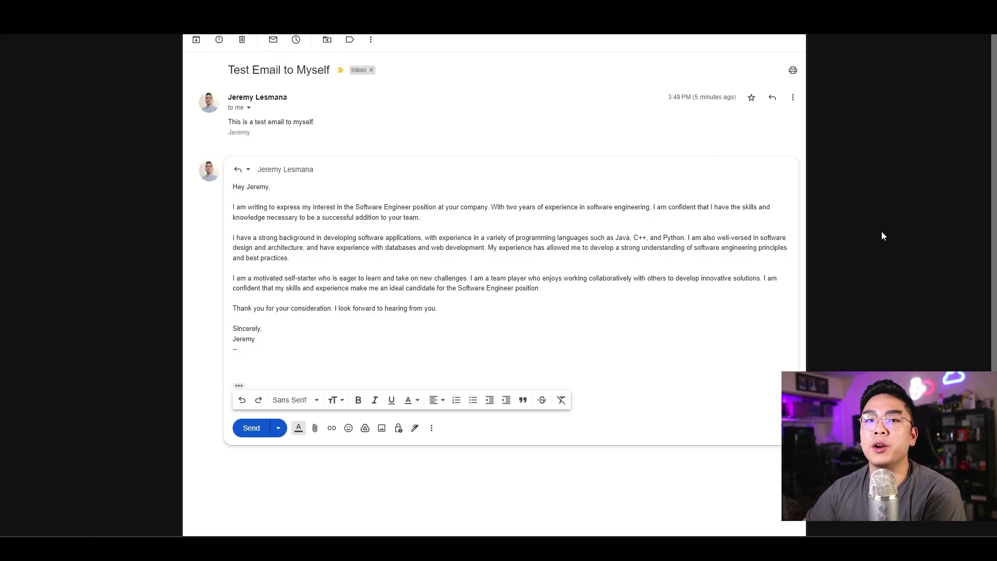
Step: Check the greeting in the inserted letter and send the reply
left_click(262, 196)
double_click(261, 188)
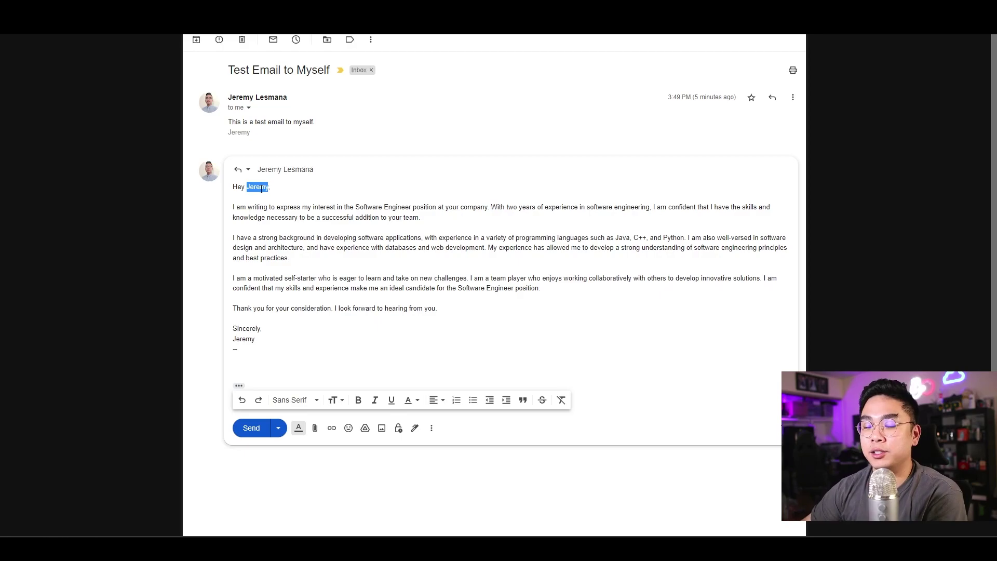
left_click(251, 428)
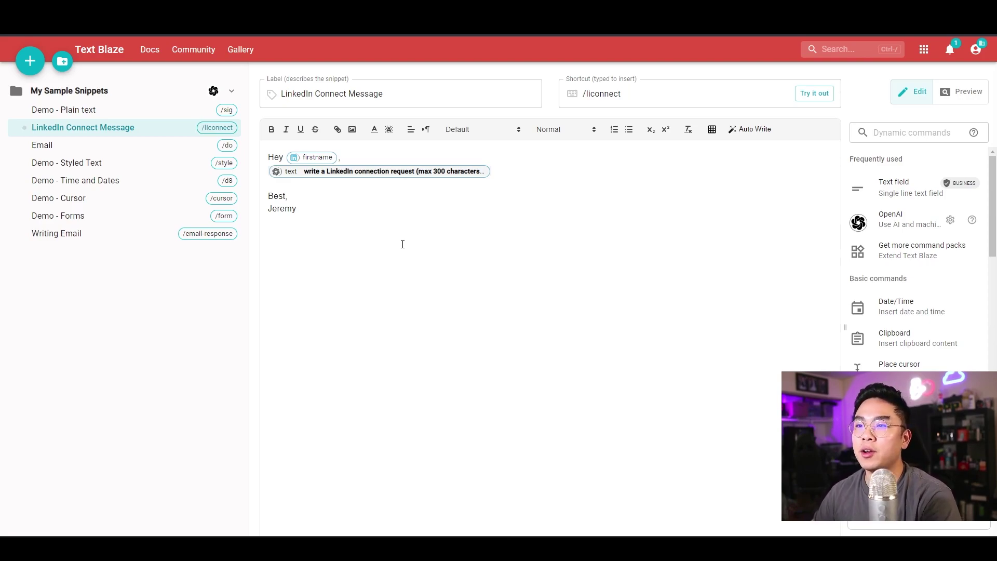
left_click(322, 161)
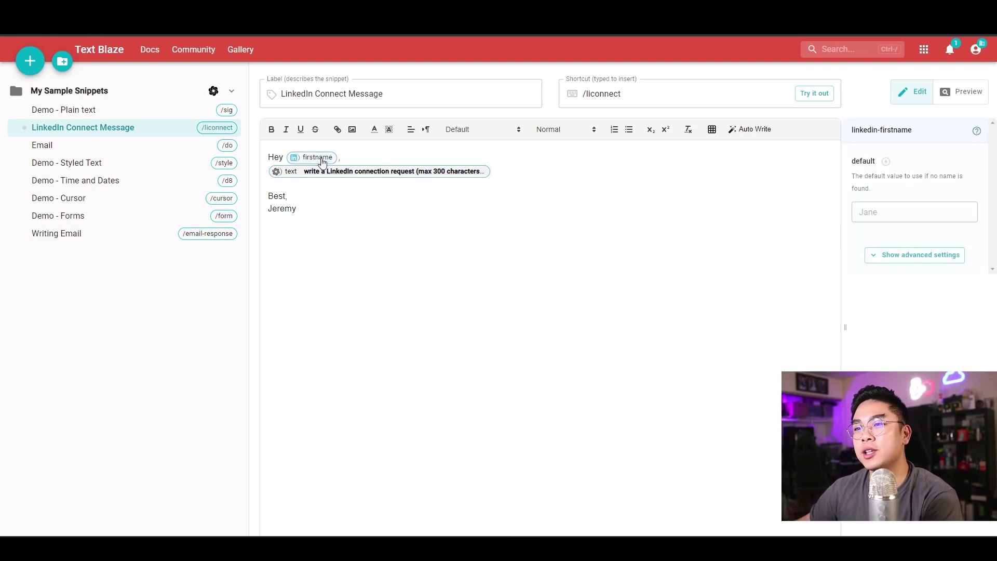
left_click(347, 176)
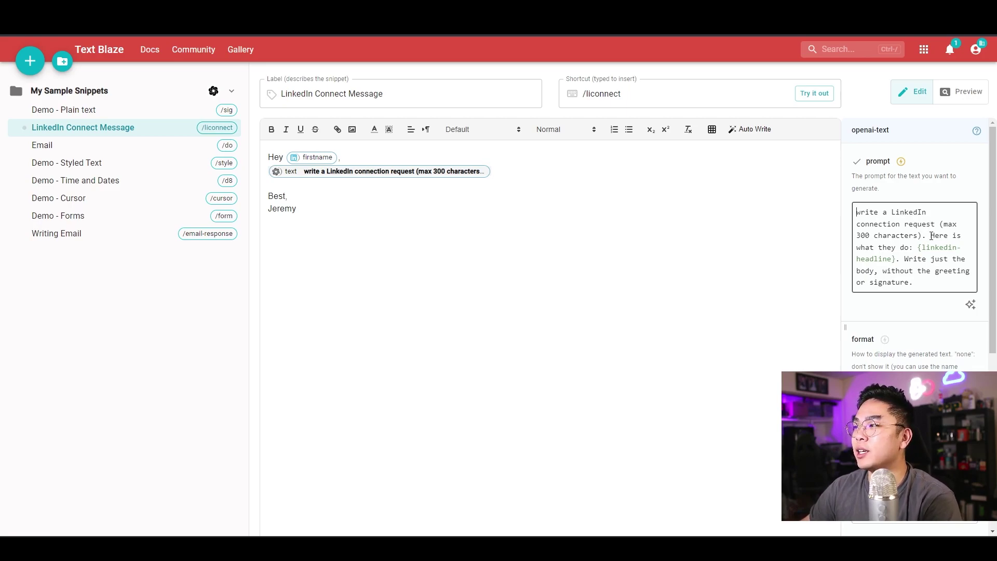
mouse_move(931, 236)
left_mouse_down()
mouse_move(953, 236)
mouse_move(918, 248)
left_mouse_up()
left_click(918, 248)
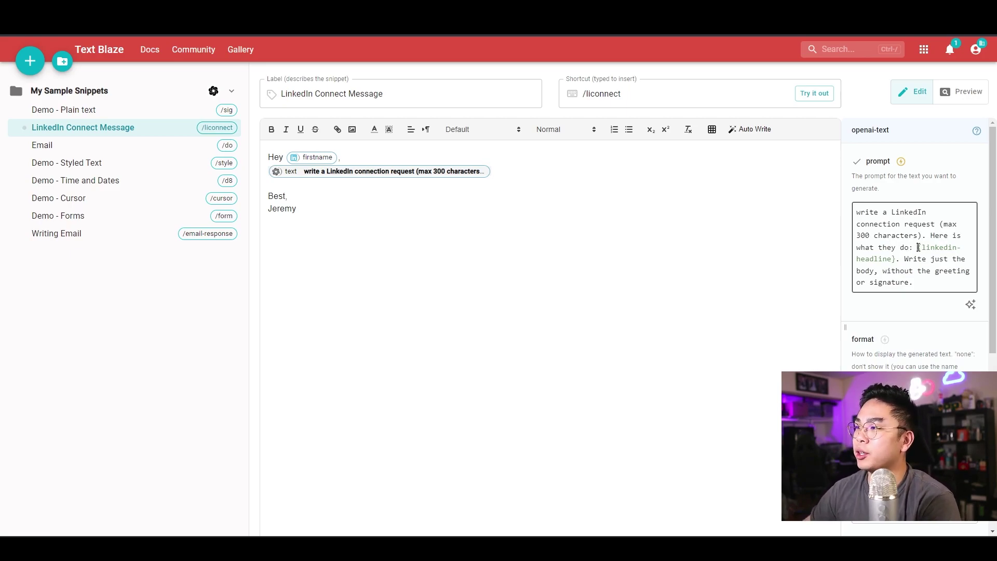
left_click_drag(268, 157, 348, 160)
left_click(328, 192)
left_click_drag(311, 208, 262, 193)
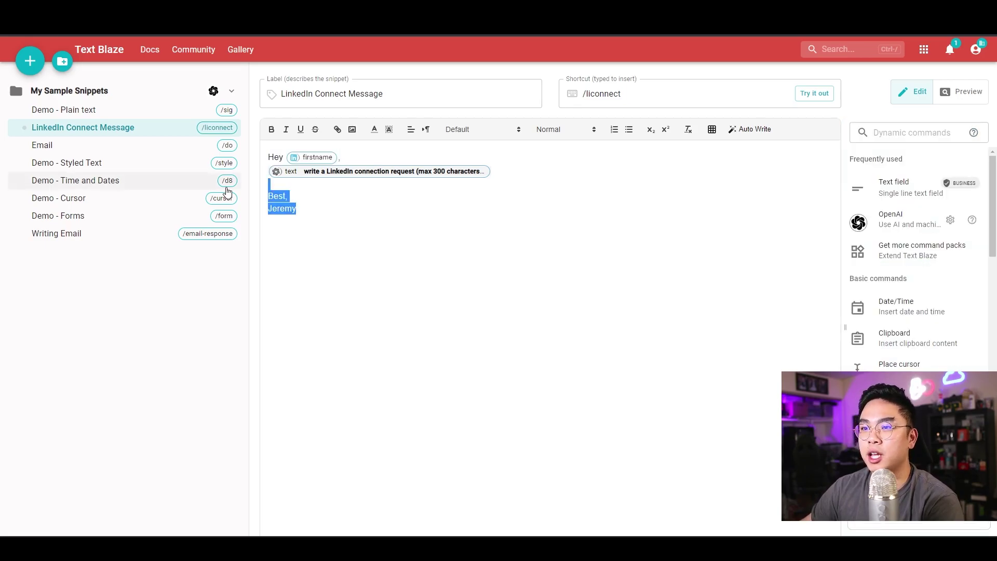
left_click(279, 199)
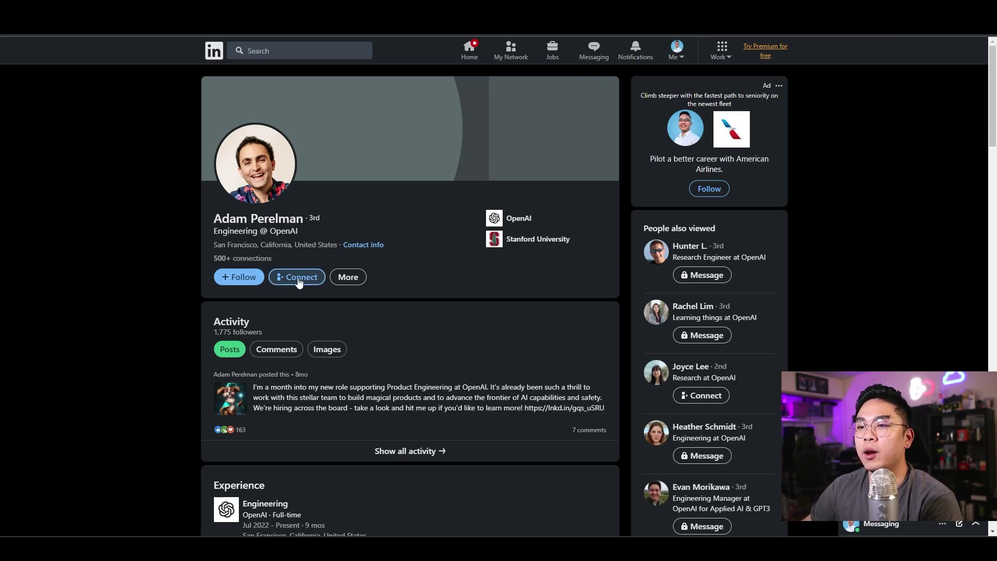
Step: Start a Connect invitation to the OpenAI engineer and choose Add a note
left_click(300, 278)
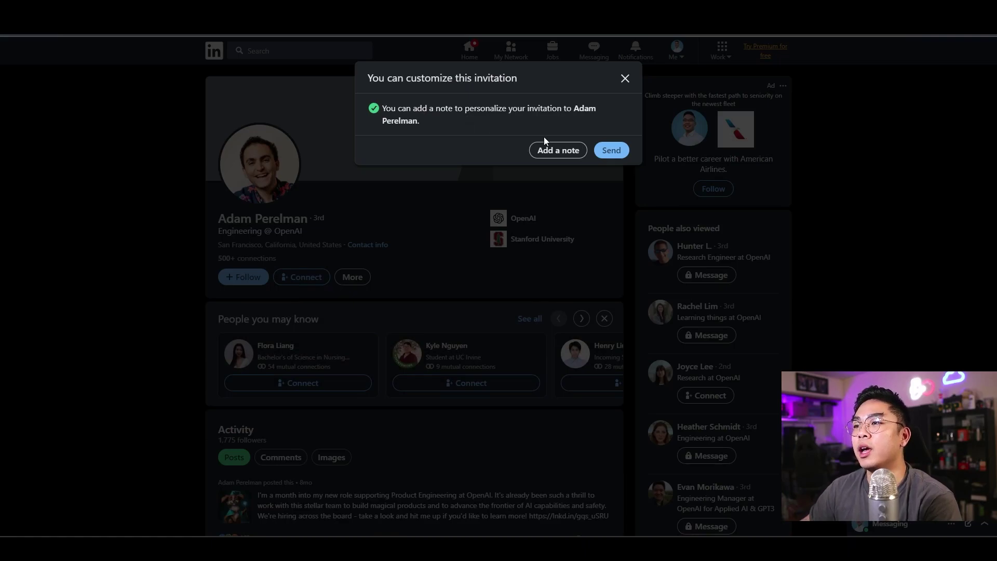
left_click(558, 151)
Step: Expand /liconnect and insert the generated note about engineering work at OpenAI into the invite
type("I")
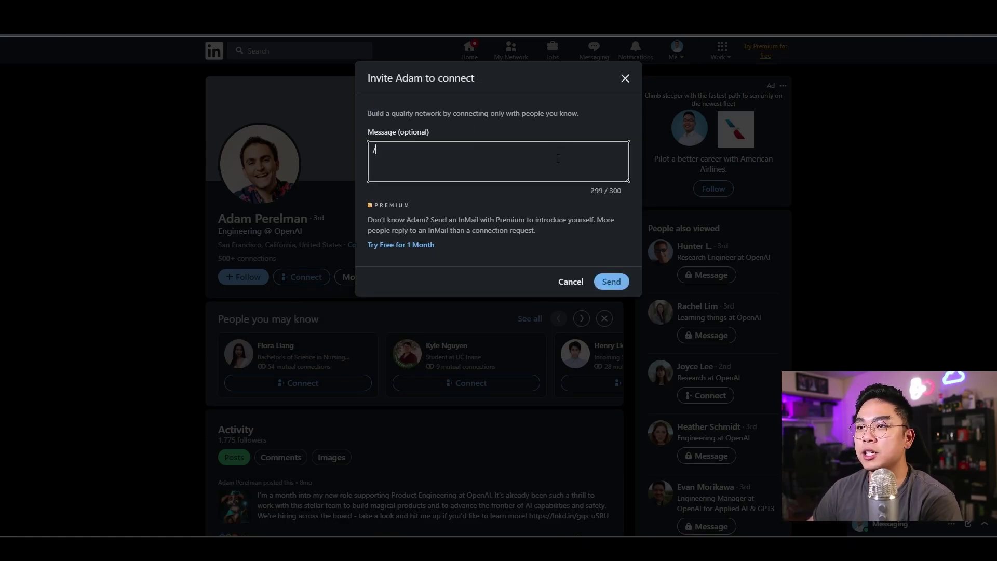
type("liconnect")
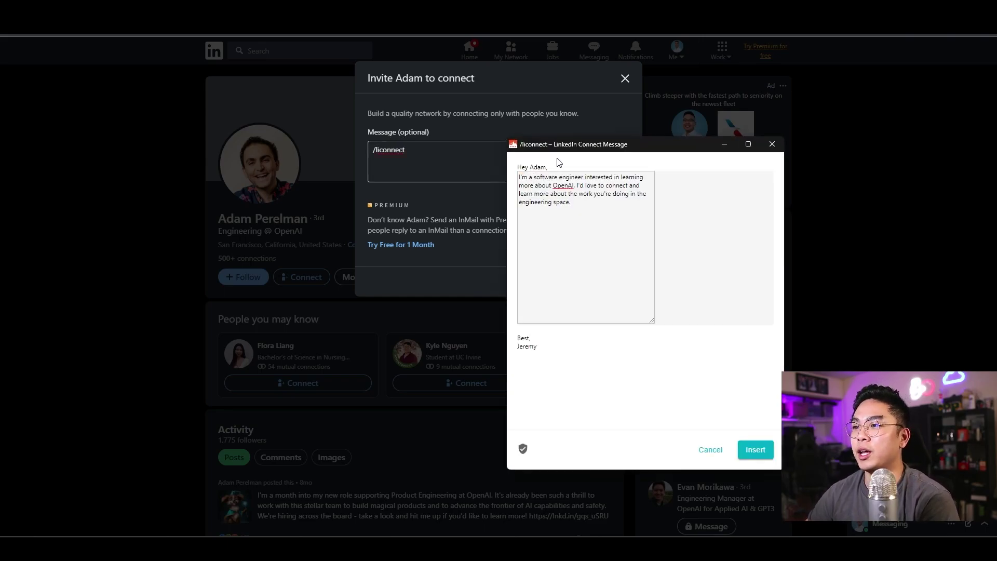
triple_click(540, 166)
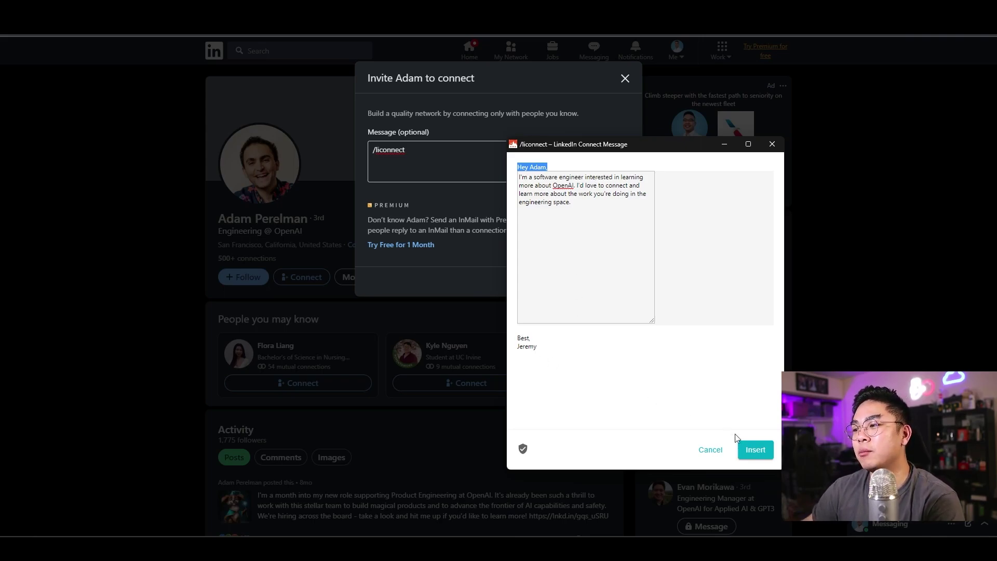
left_click(755, 450)
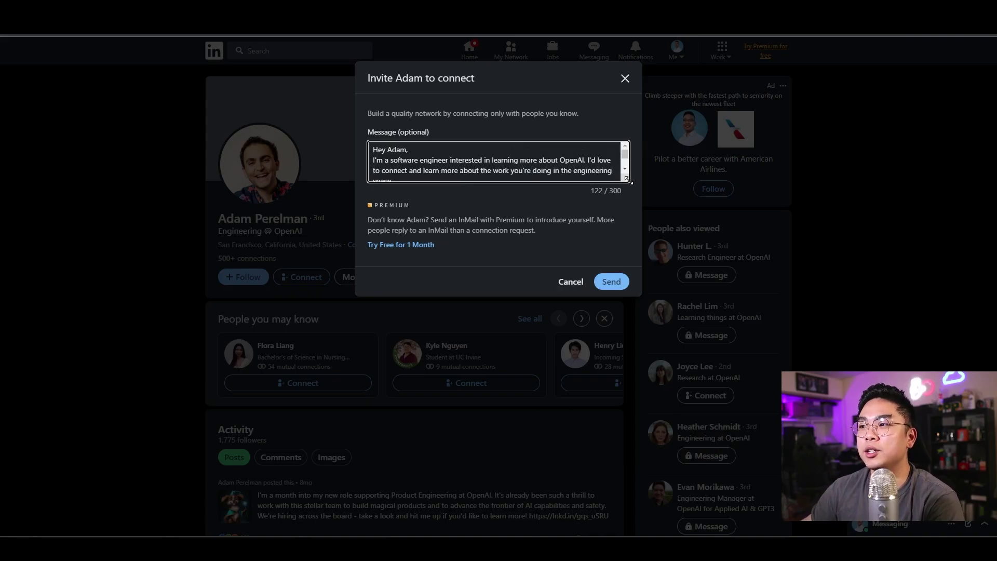
left_click(617, 210)
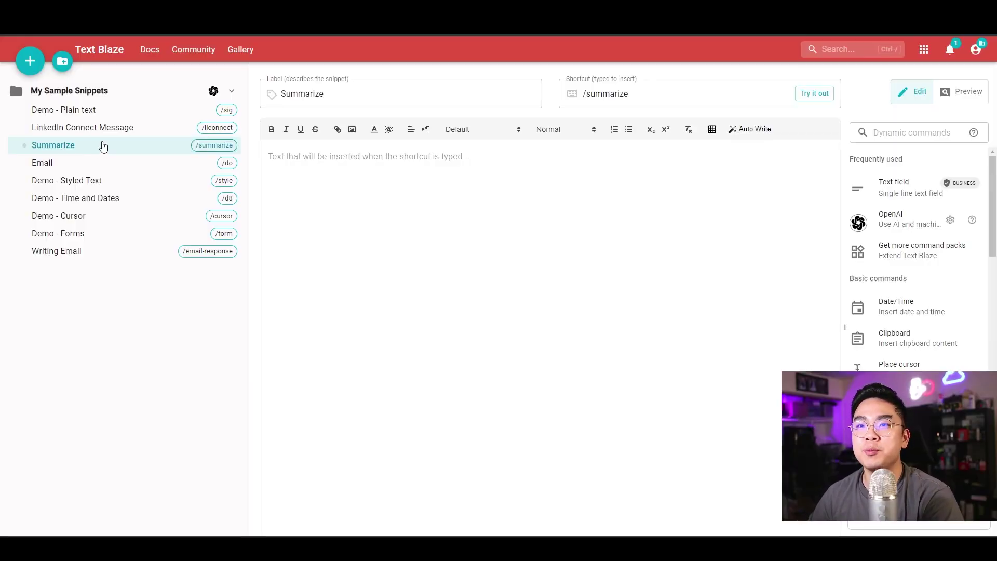
Step: Give Summarize a Generate Text prompt 'Summarize this in one paragraph:' followed by {clipboard}
left_click(577, 190)
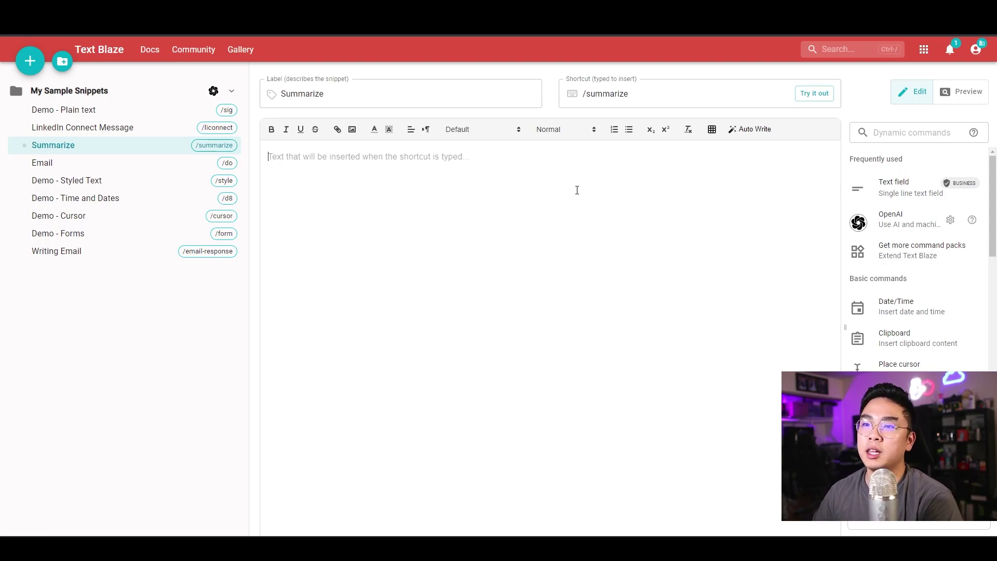
scroll(908, 222, "down", 10)
scroll(911, 221, "up", 9)
scroll(911, 220, "down", 10)
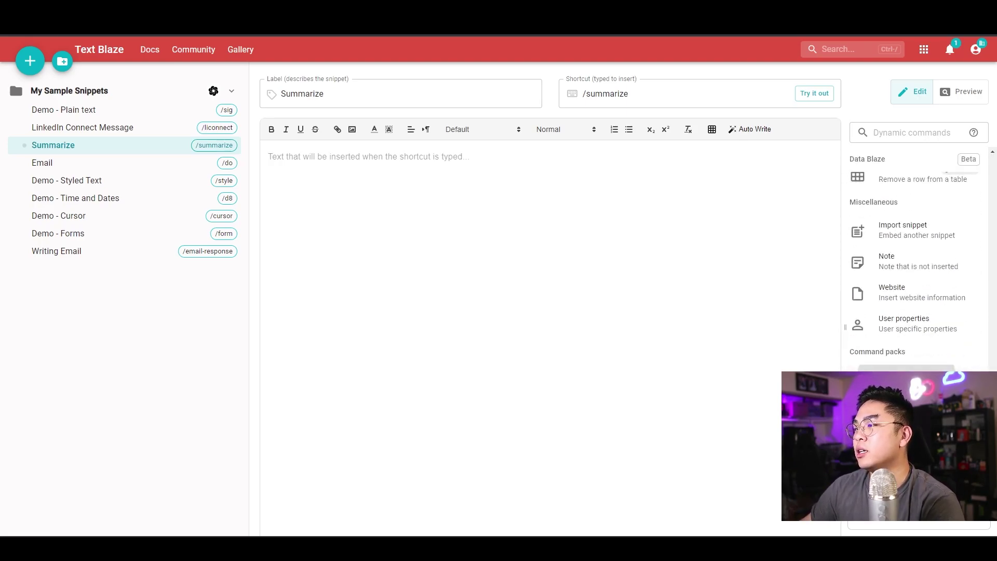
type("Summarize this in on")
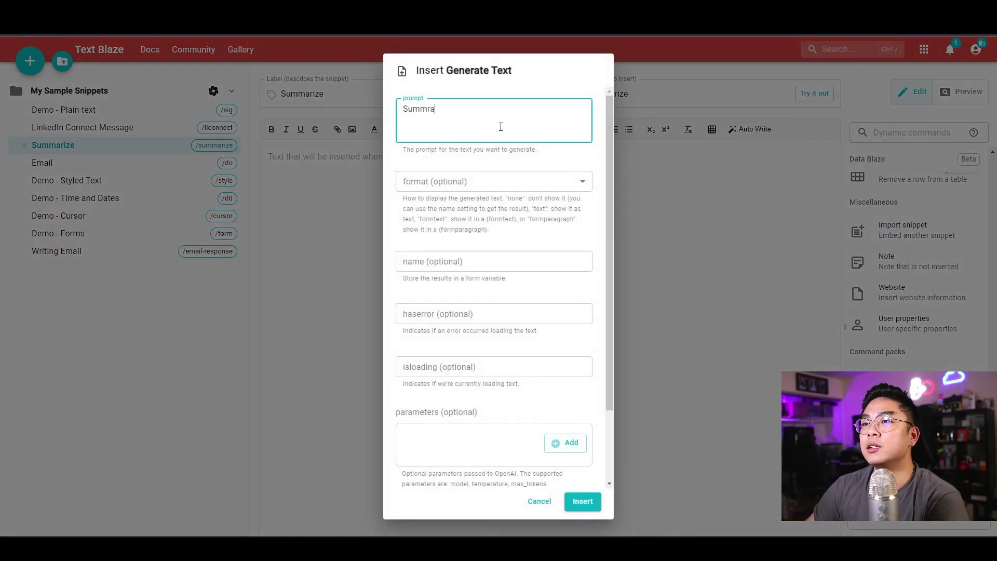
type("e par")
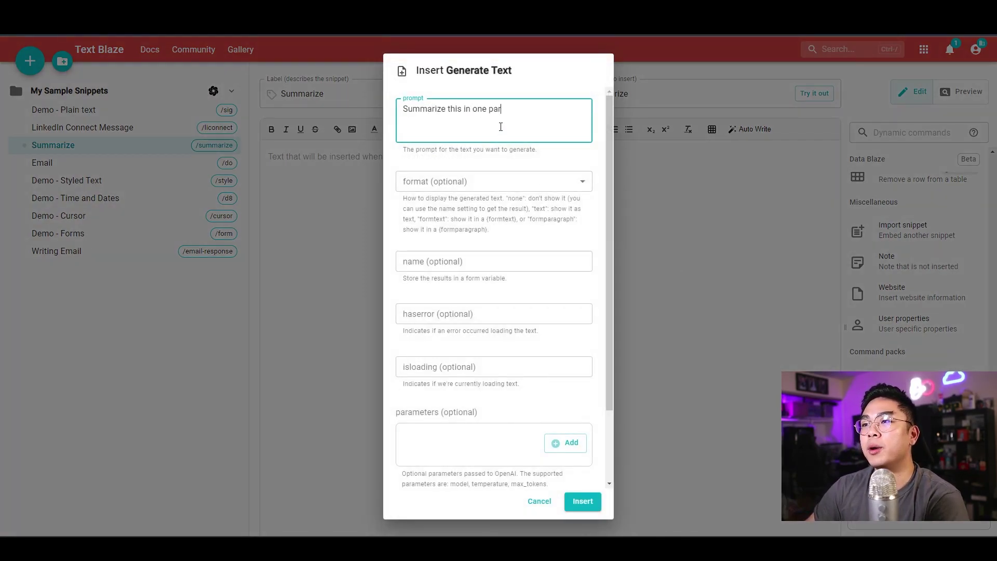
type("agraph:")
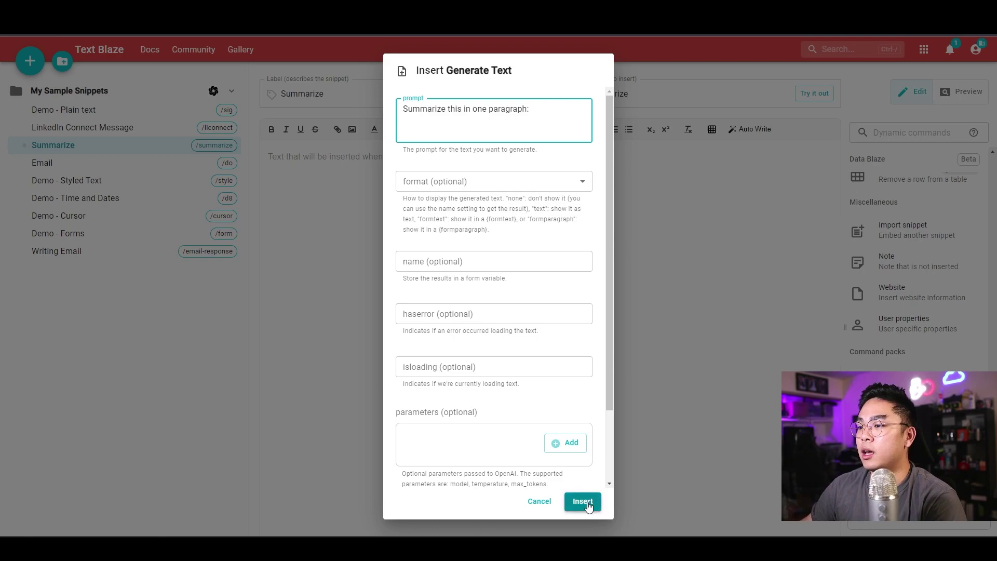
left_click(583, 502)
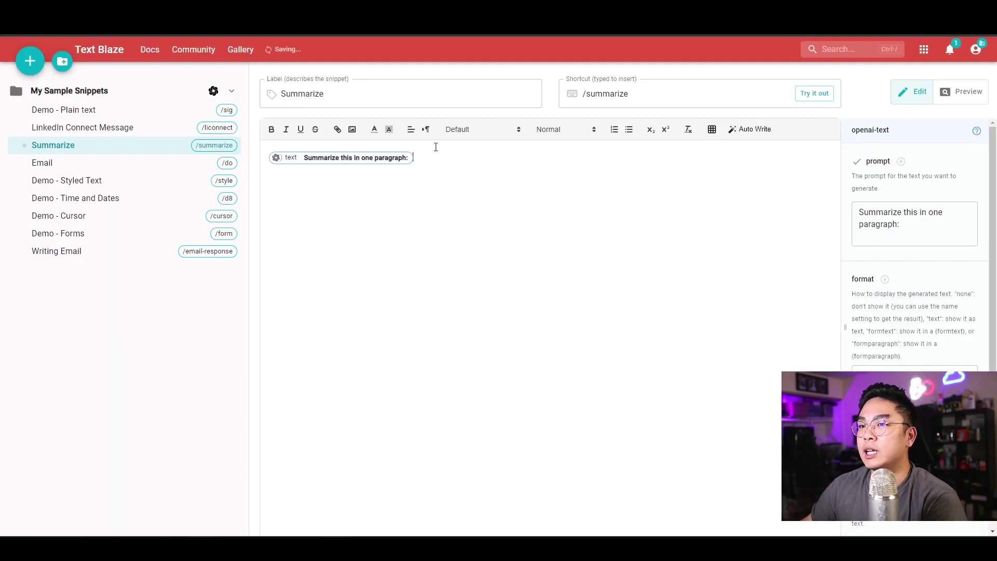
left_click(901, 164)
type("{clipboard")
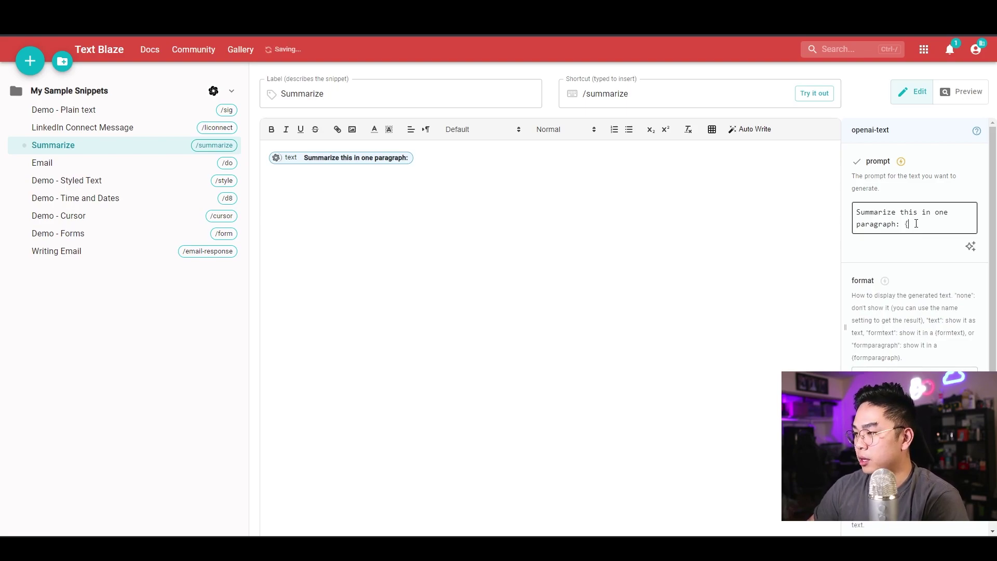
type("}")
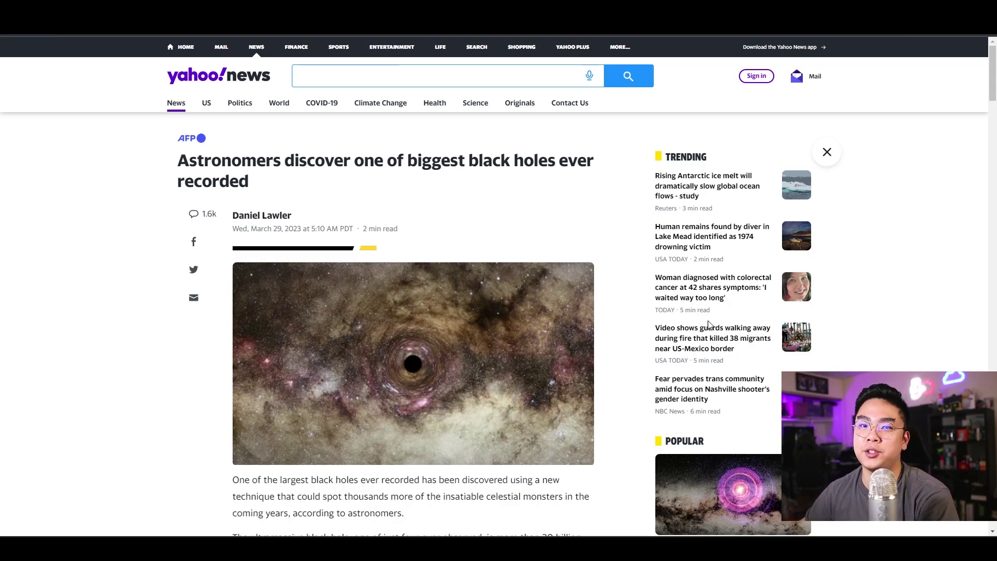
Step: Select the black-hole article text and copy it from the right-click menu
scroll(710, 326, "down", 4)
scroll(267, 331, "down", 1)
left_click_drag(232, 319, 315, 354)
scroll(267, 326, "down", 18)
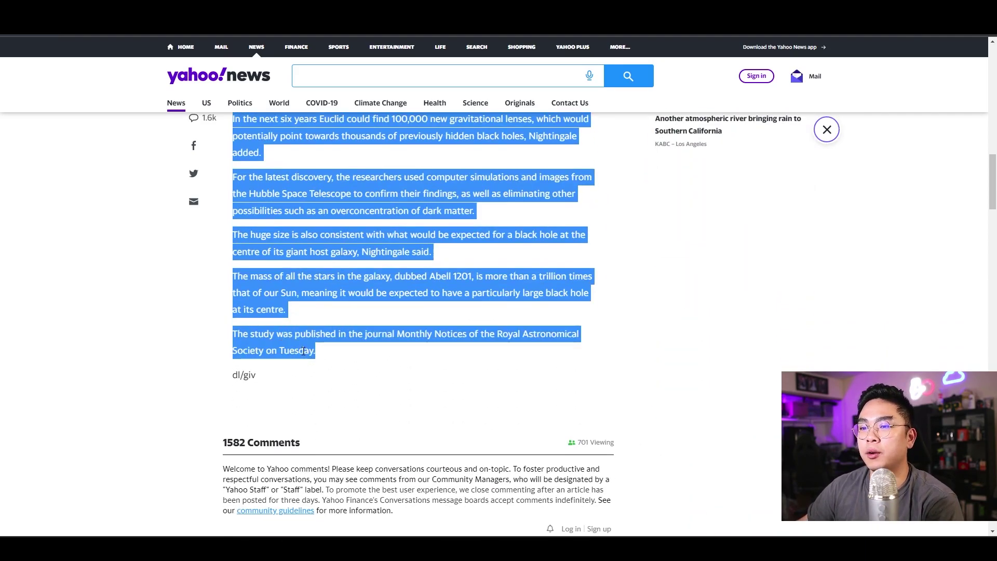
right_click(304, 352)
left_click(327, 361)
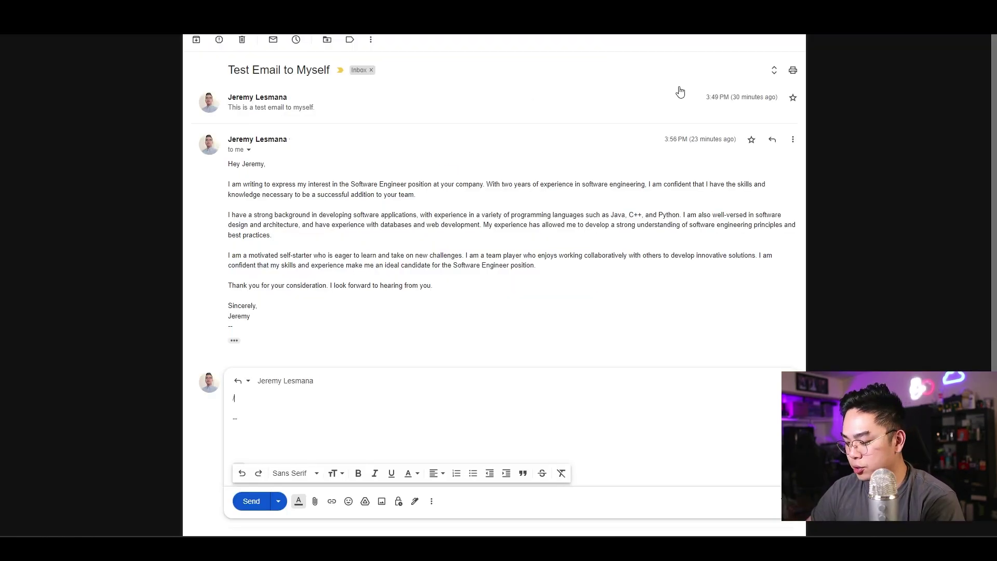
Step: Expand /summarize in the Gmail reply, insert the article summary, and send it
type("summari")
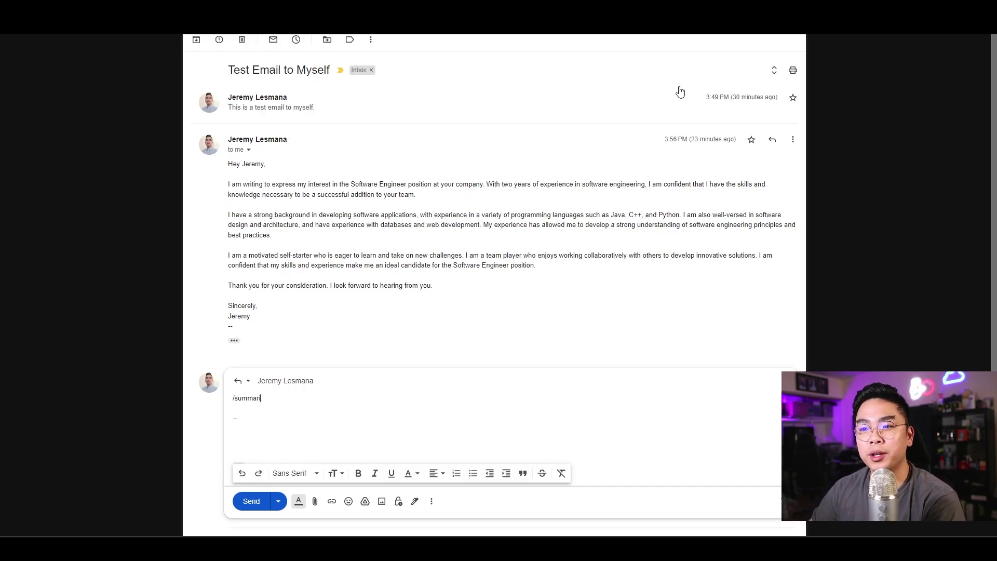
type("ze")
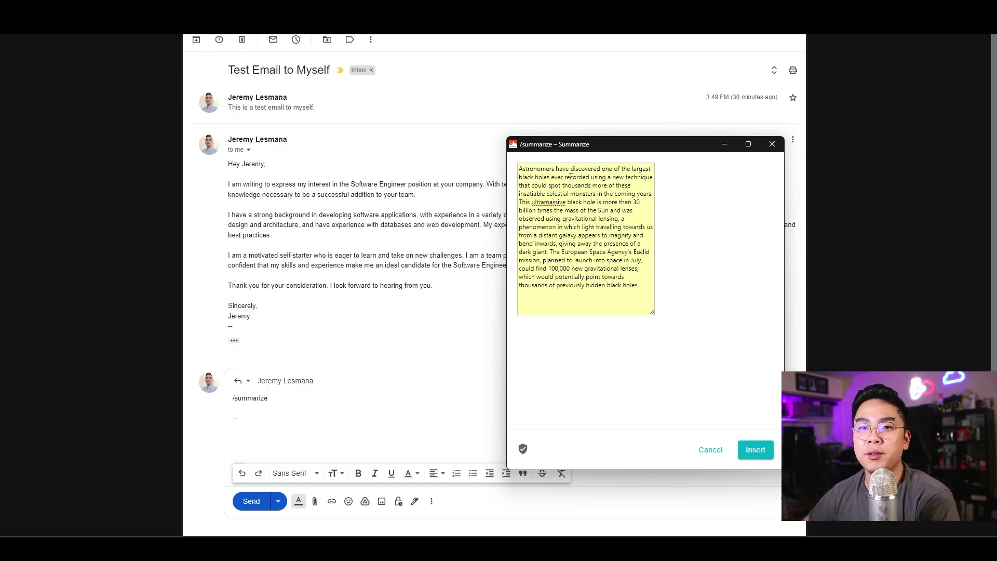
left_click(755, 450)
left_click(257, 434)
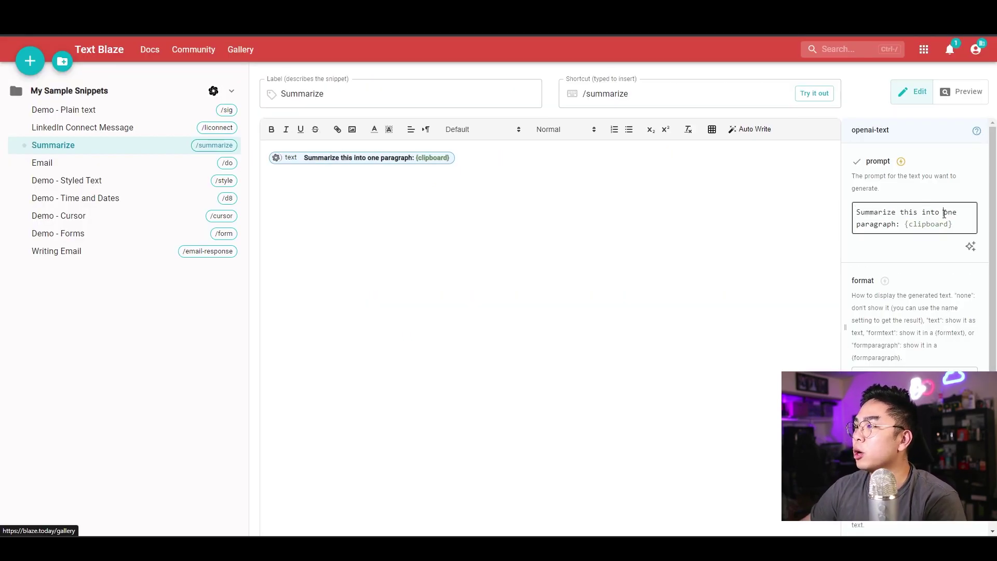
Step: Replace 'one paragraph:' with 'four bullet points:' in the Summarize openai-text prompt
left_click_drag(943, 212, 900, 224)
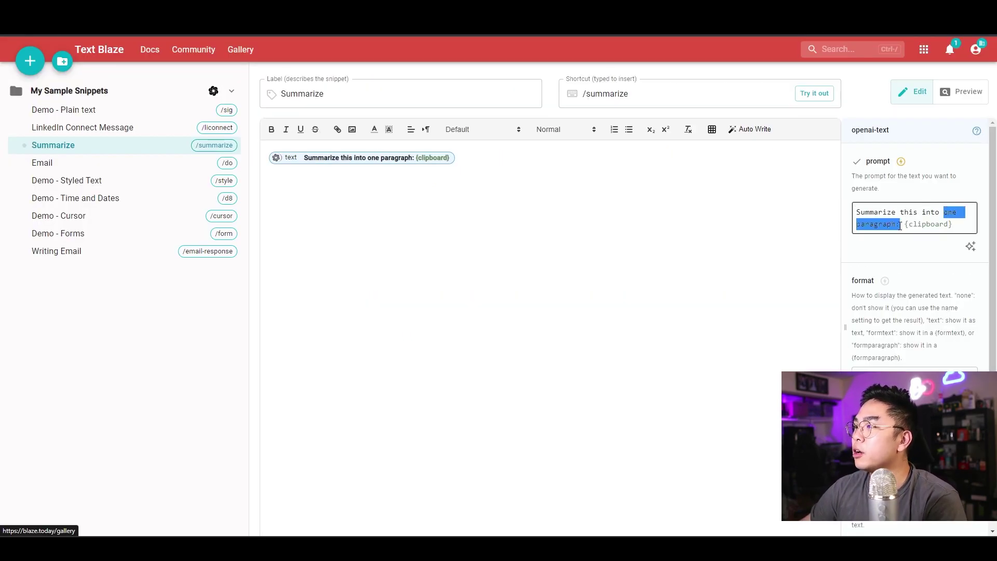
type("f")
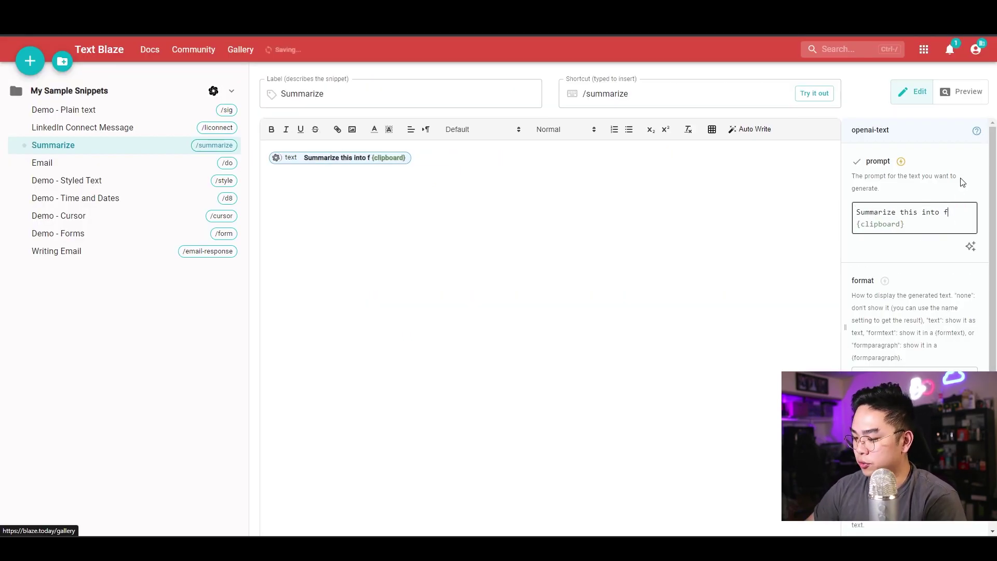
type("our bullet points:")
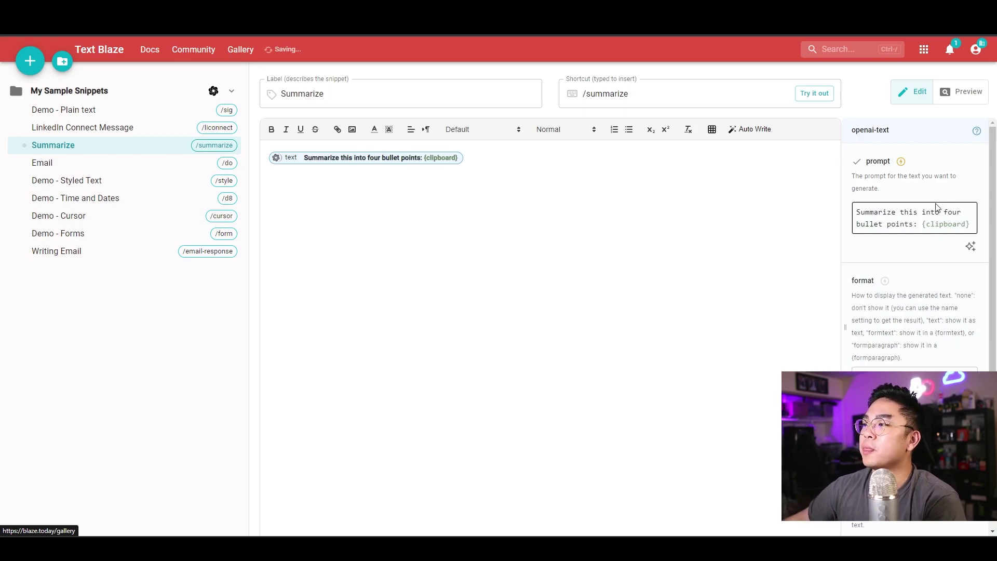
triple_click(942, 224)
left_click(948, 224)
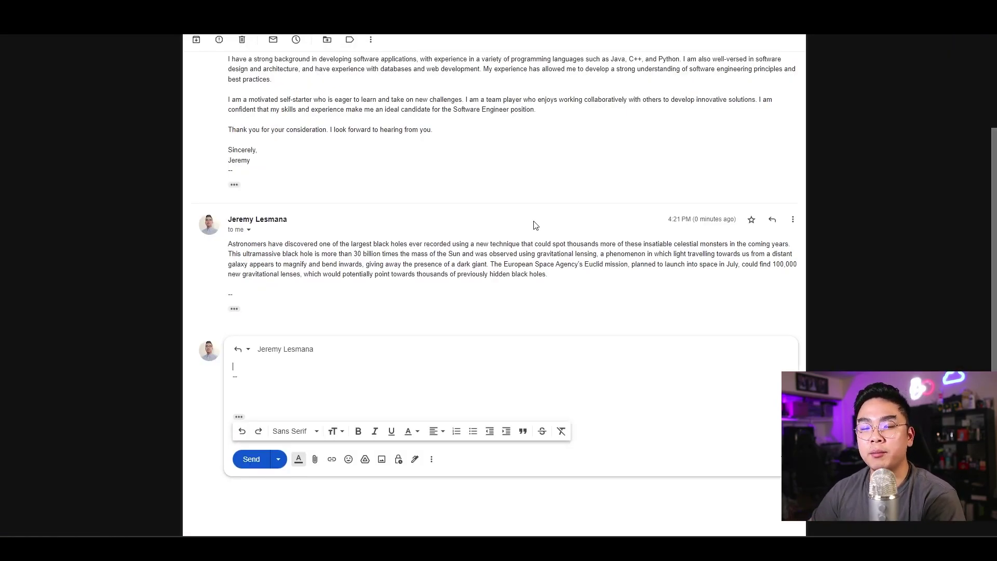
Step: Expand /summarize in the Gmail reply and insert the AI's four-bullet black-hole summary
type("/summarize")
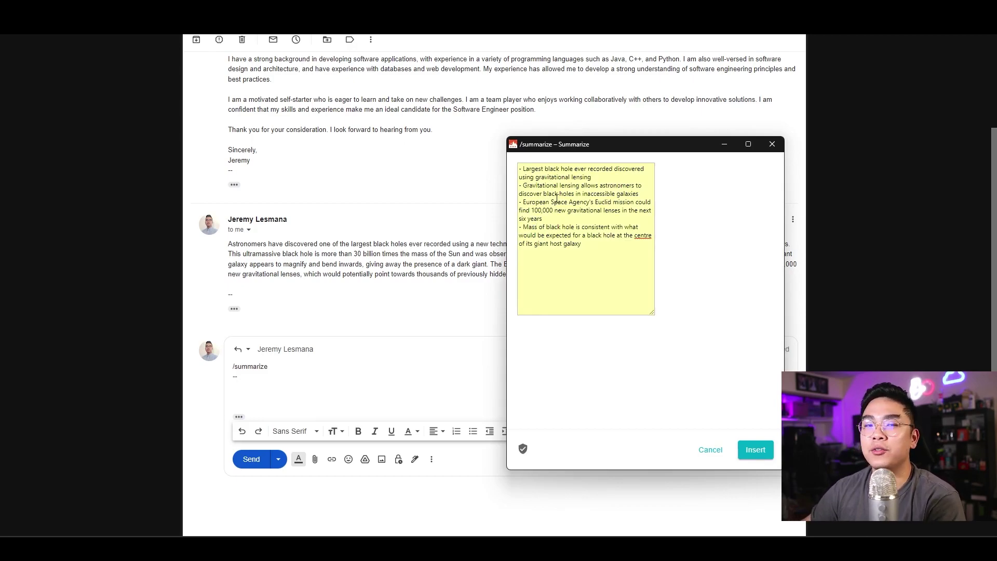
left_click(756, 450)
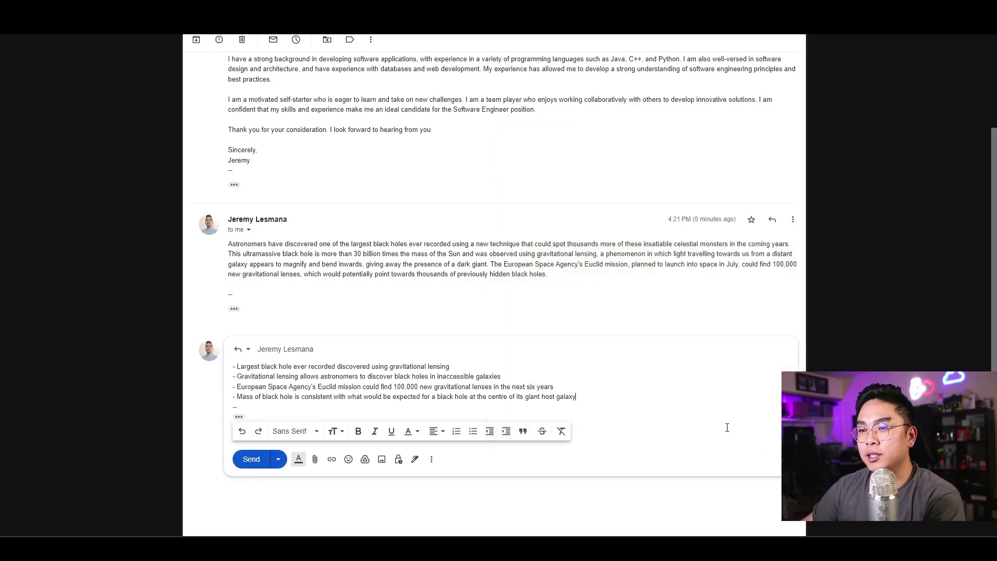